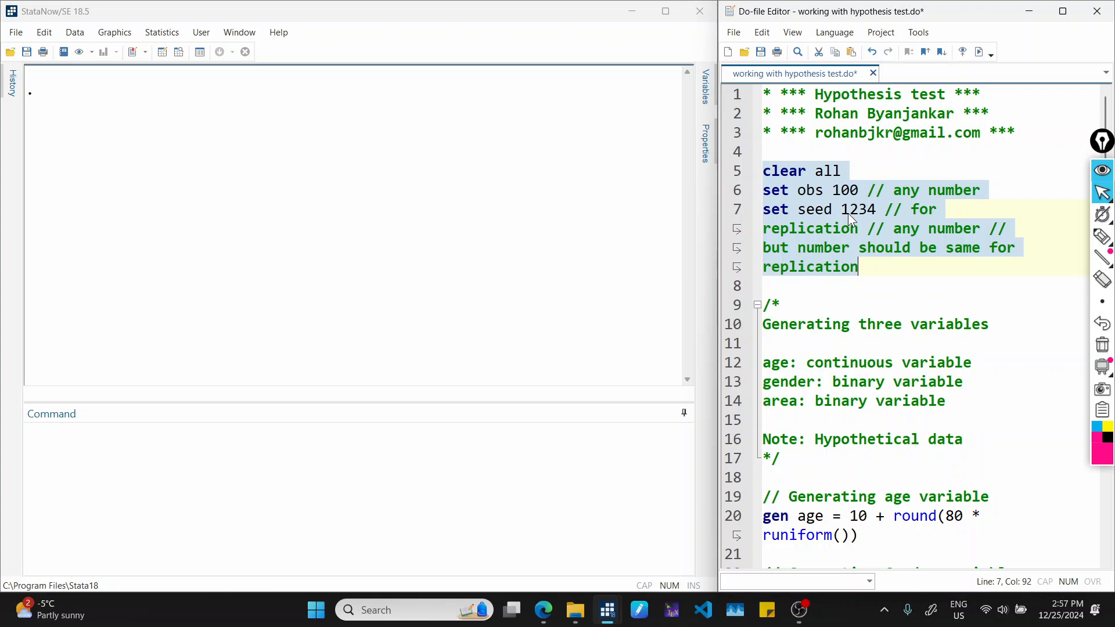
# Run the setup code that clears the data, sets 100 observations and sets the seed to 1234.
pyautogui.click(980, 51)
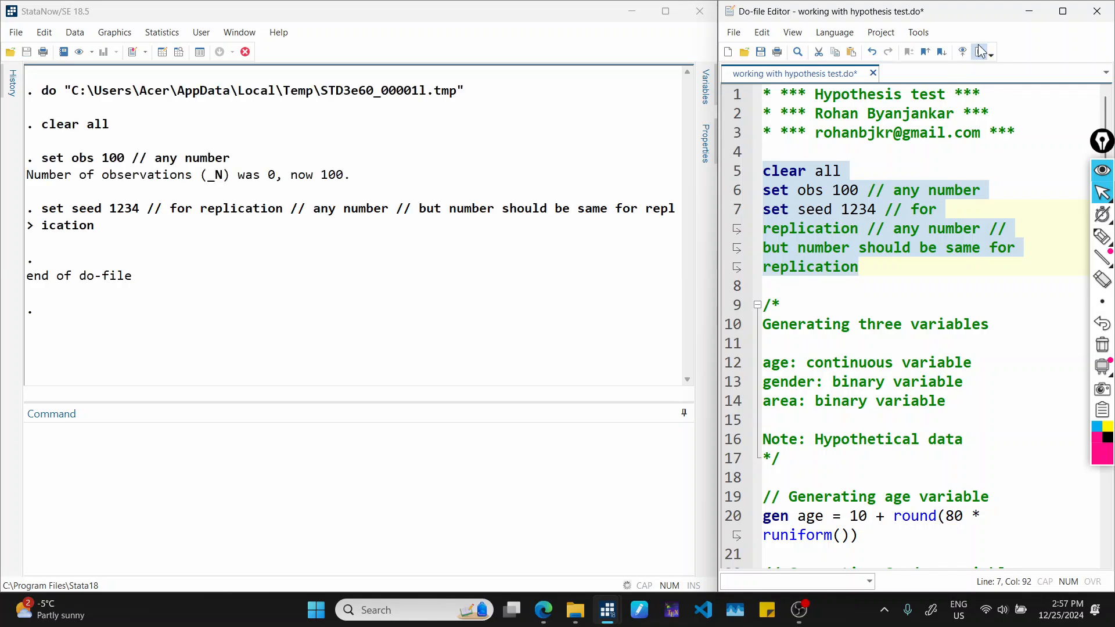
pyautogui.click(850, 209)
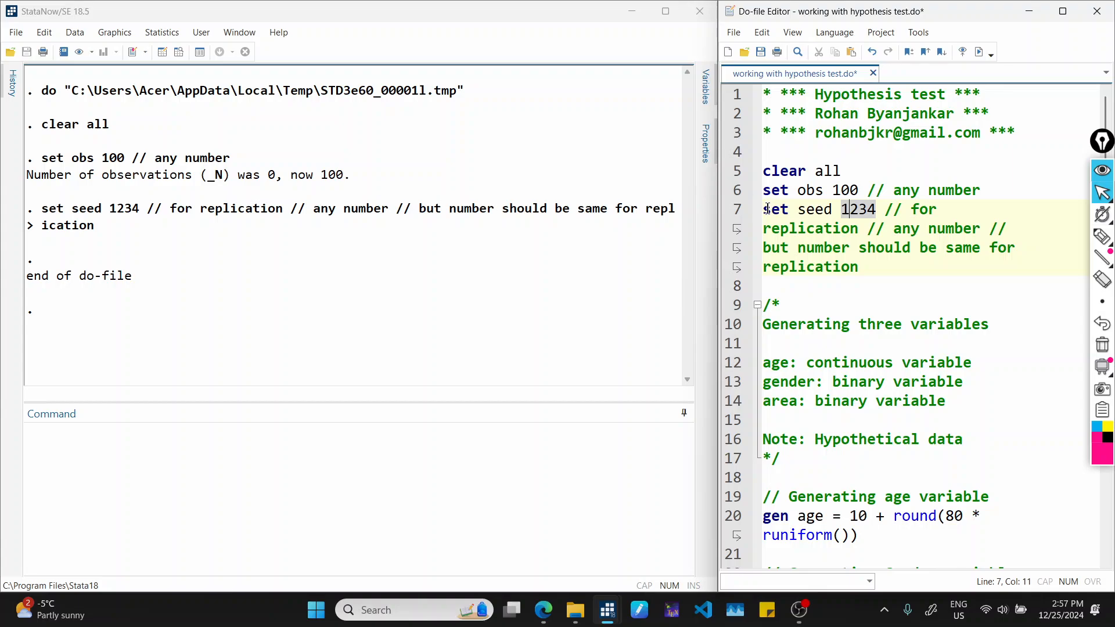
pyautogui.moveTo(767, 209); pyautogui.dragTo(882, 214)
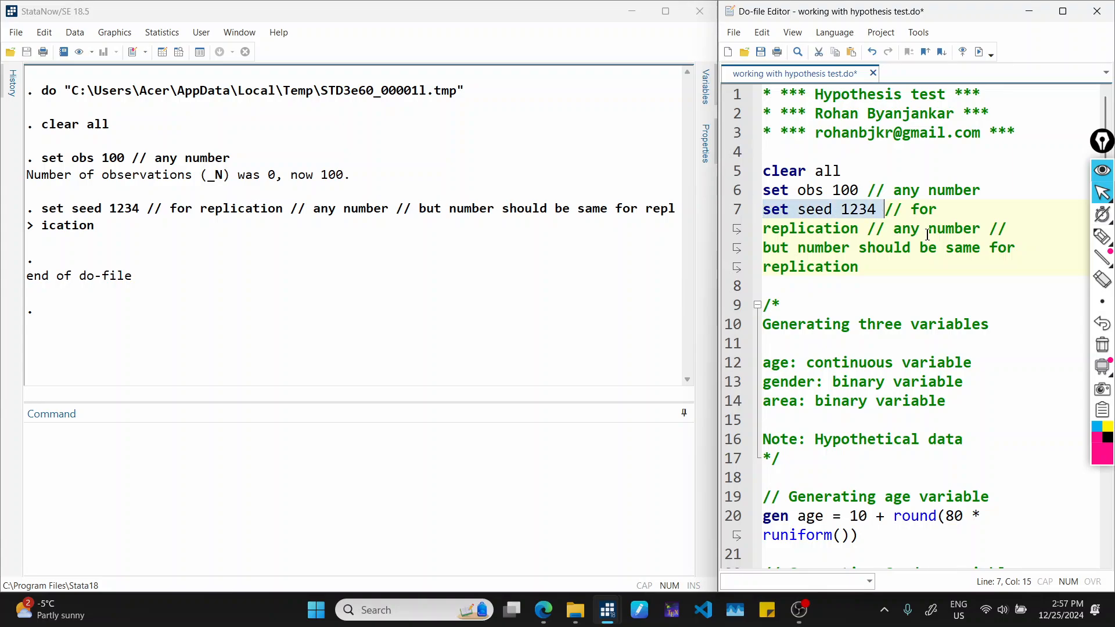
pyautogui.click(923, 261)
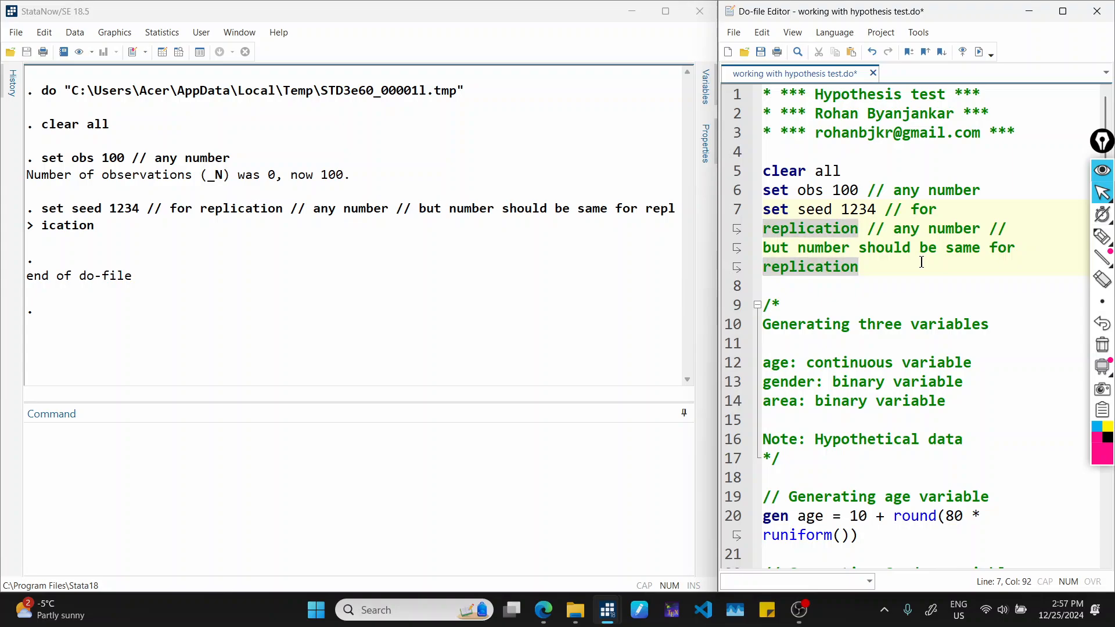
# Review the comment block describing the types of the age, gender and area variables.
pyautogui.scroll(-2, 921, 262)
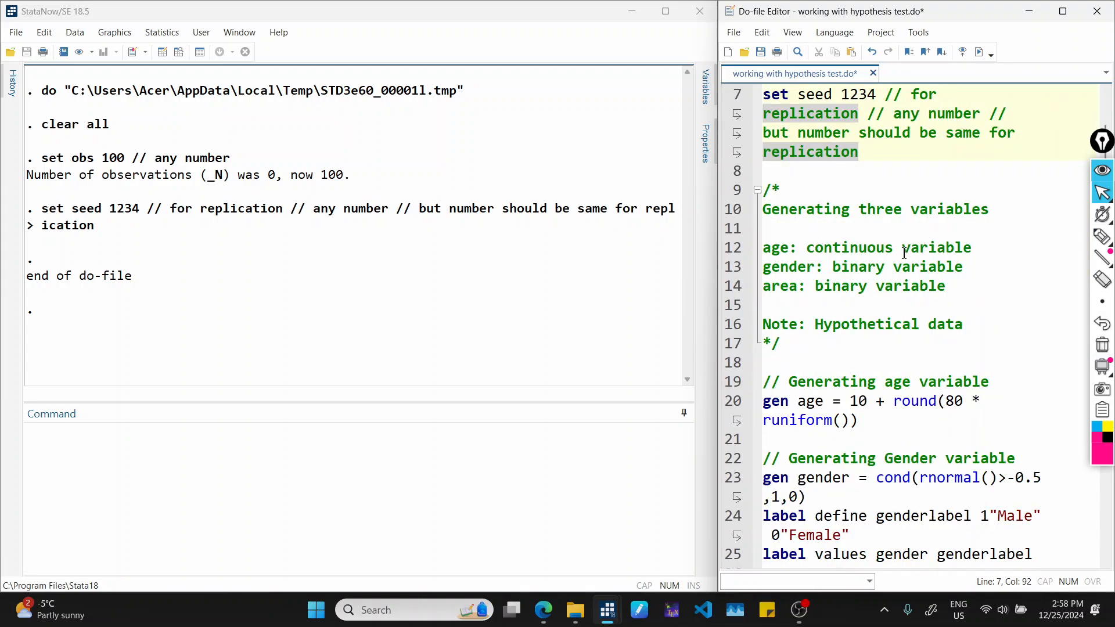
pyautogui.click(770, 253)
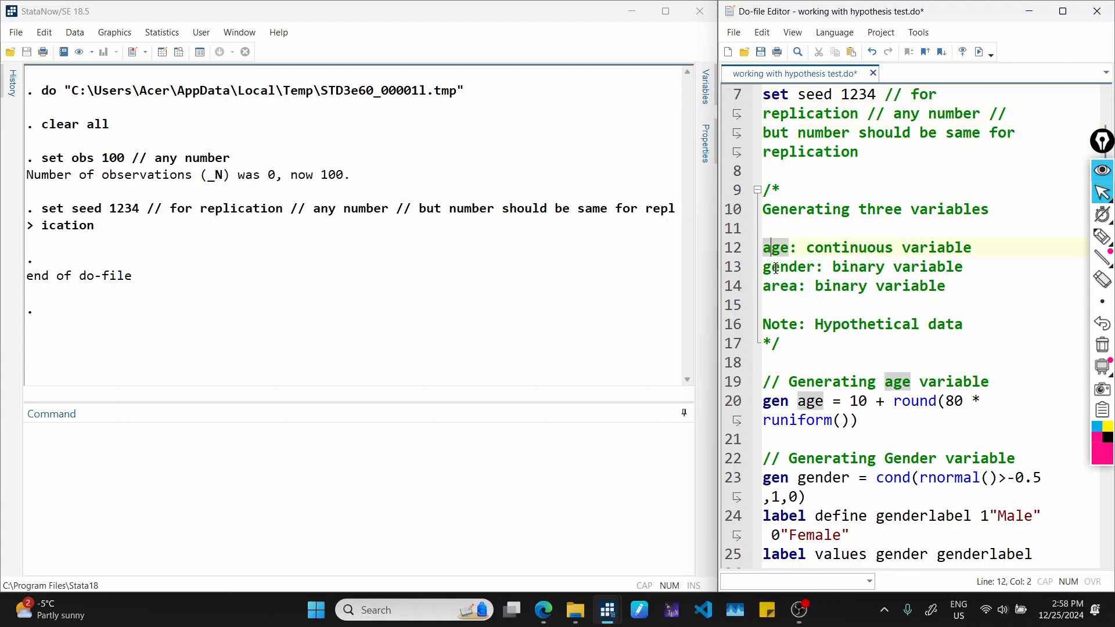
pyautogui.press('Down')
pyautogui.press('Down')
pyautogui.click(871, 251)
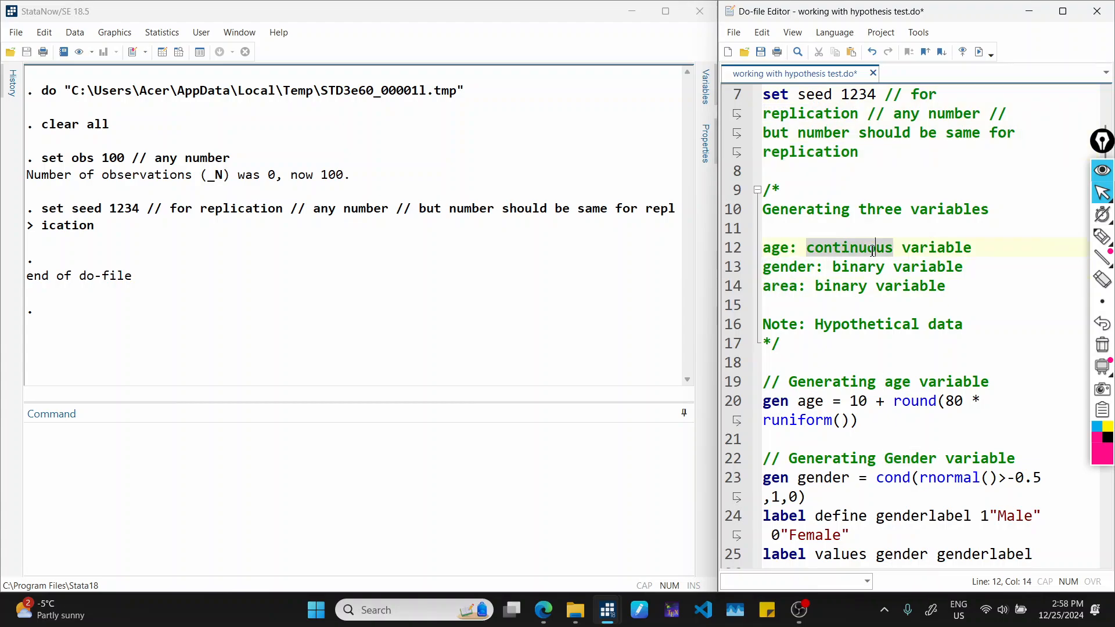
pyautogui.click(796, 267)
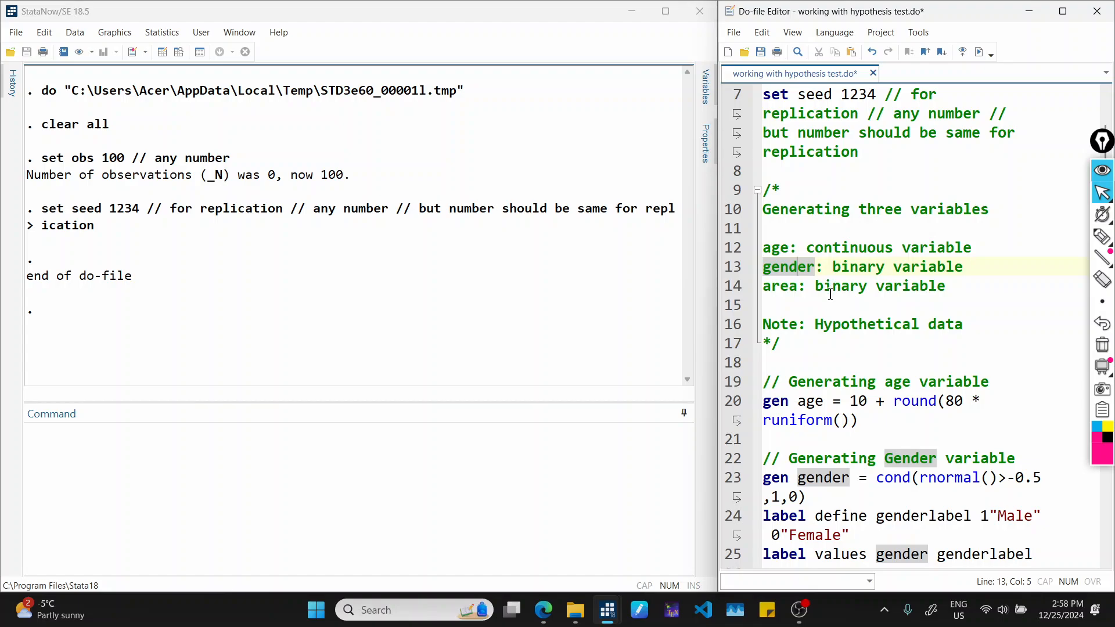
# Run the do-file section that generates the age, gender and area variables and their gender and area value labels.
pyautogui.scroll(-1, 853, 312)
pyautogui.scroll(-2, 855, 313)
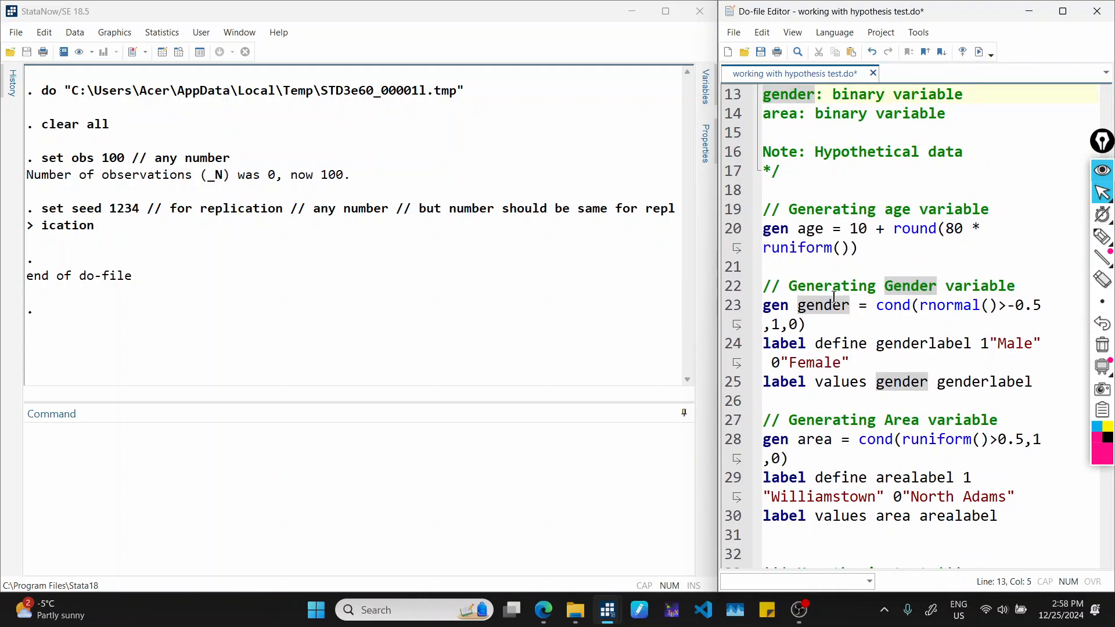
pyautogui.scroll(-1, 833, 296)
pyautogui.moveTo(766, 152); pyautogui.dragTo(1031, 464)
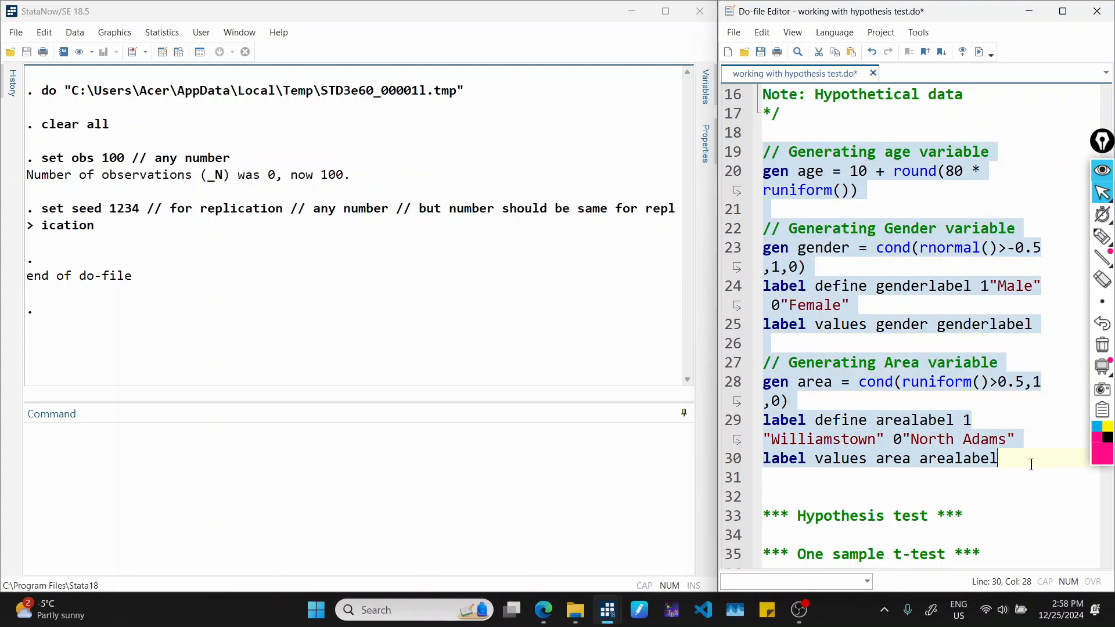
pyautogui.click(980, 52)
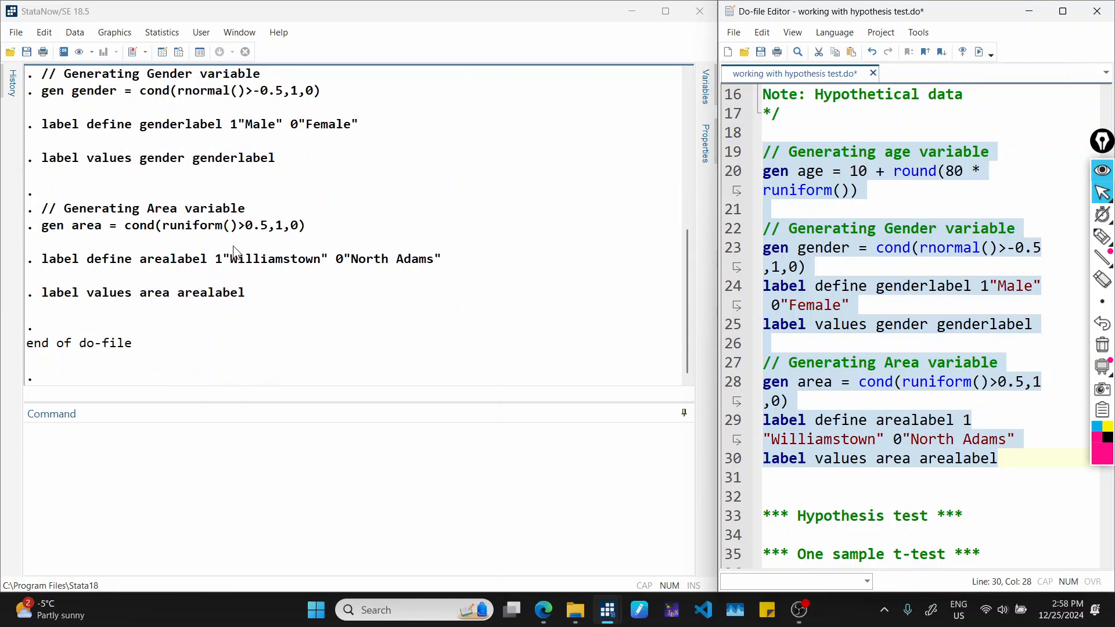
# Check the dataset's variable list for the generated variables and return to the do-file.
pyautogui.click(707, 90)
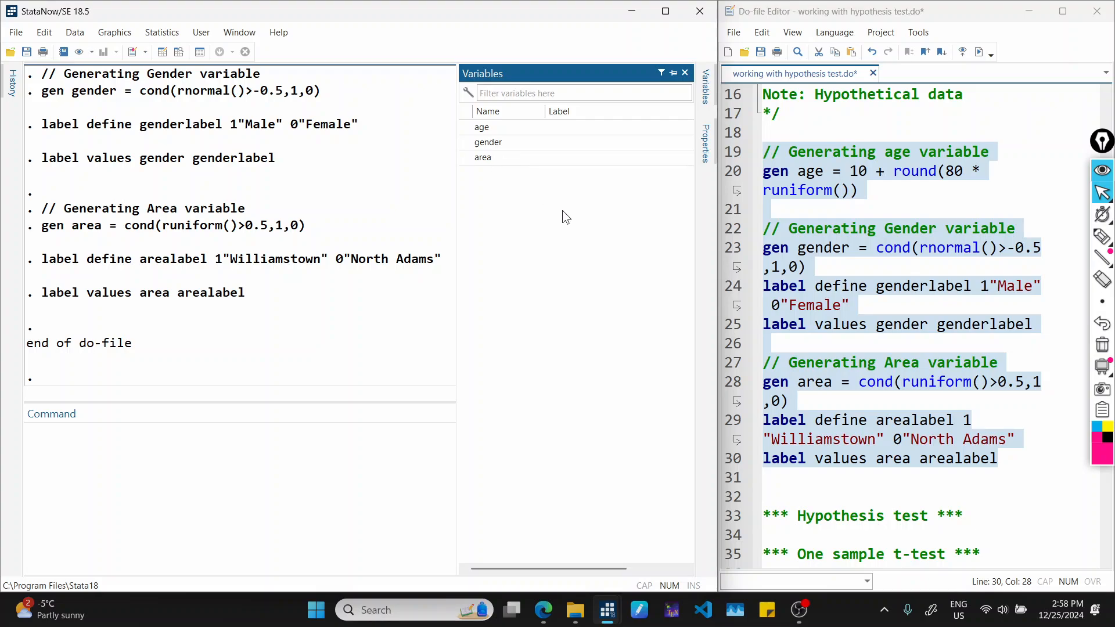
pyautogui.click(338, 533)
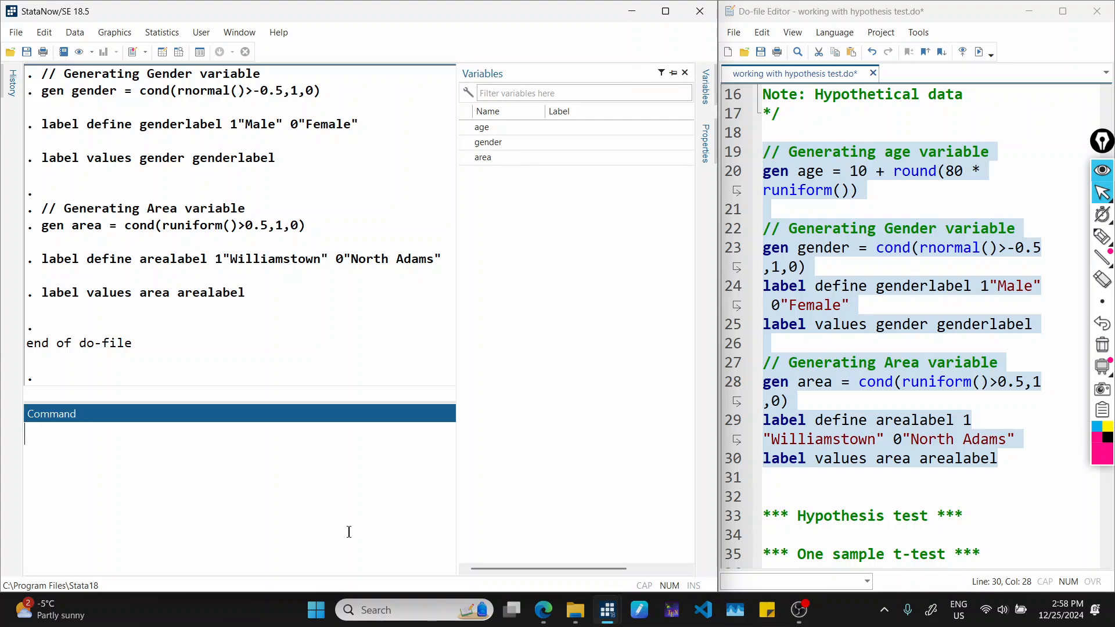
pyautogui.click(890, 478)
# Run the sum age command from the one sample t-test section of the do-file.
pyautogui.scroll(-3, 892, 481)
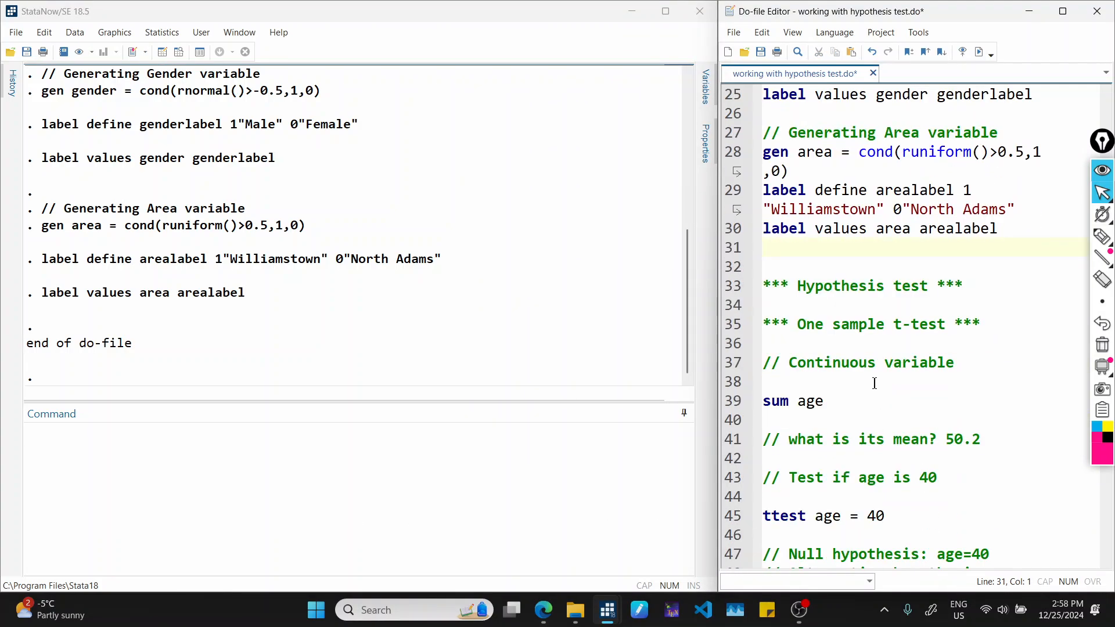
pyautogui.scroll(-1, 869, 363)
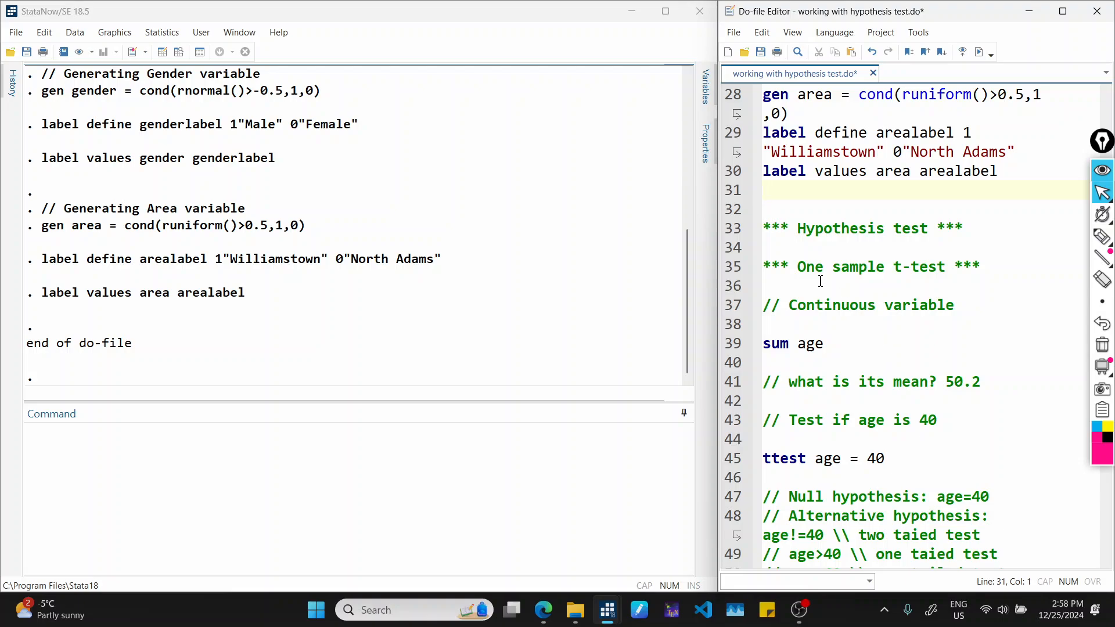
pyautogui.scroll(-1, 938, 264)
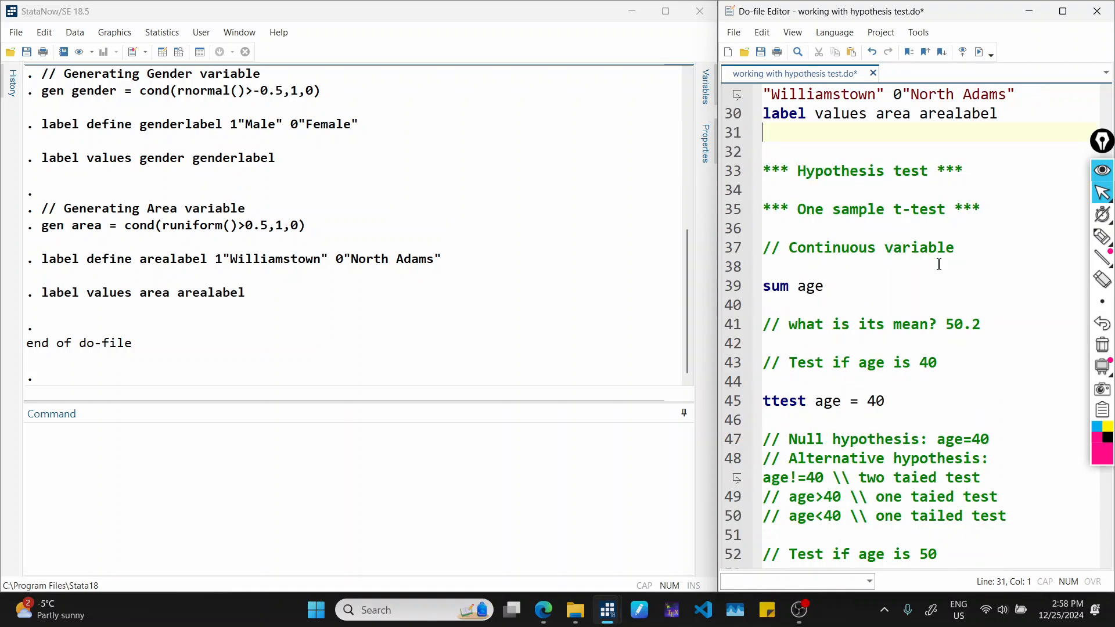
pyautogui.moveTo(957, 251); pyautogui.dragTo(792, 244)
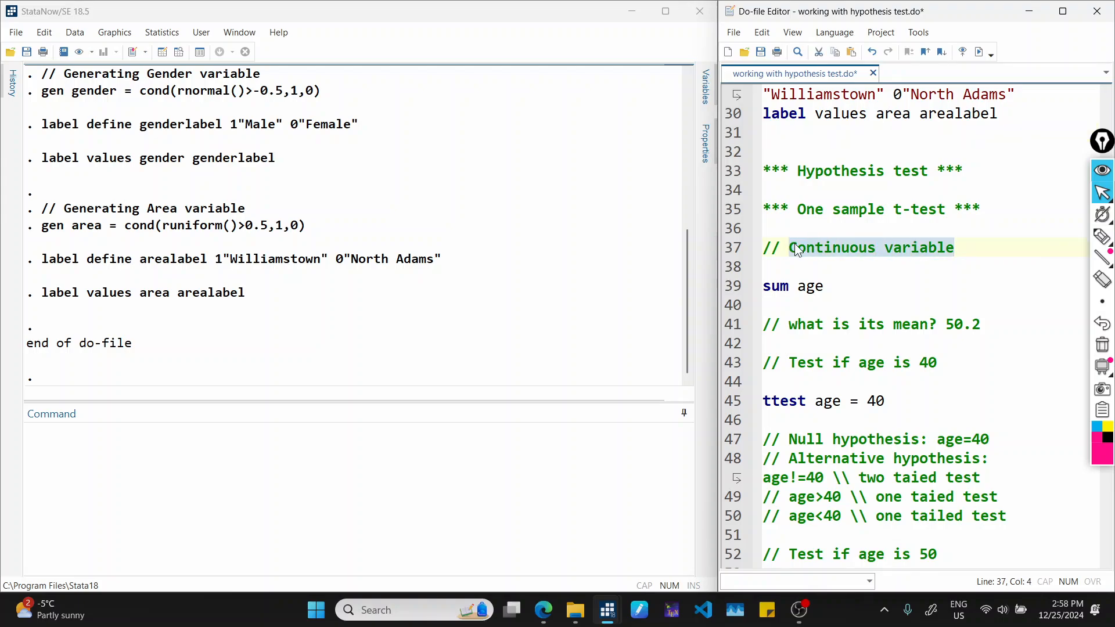
pyautogui.click(822, 287)
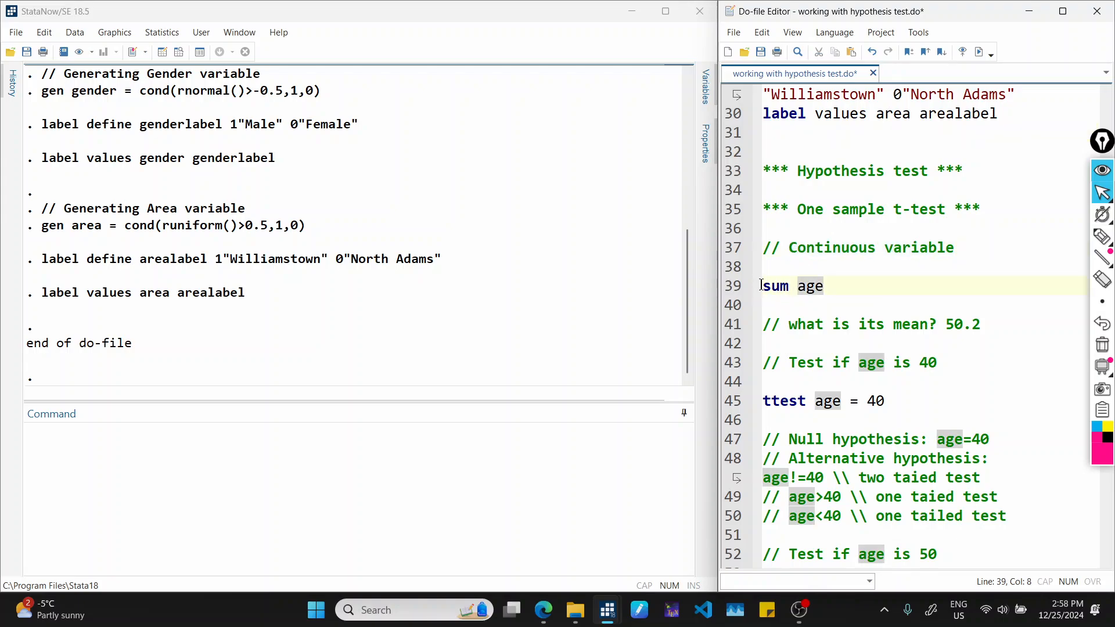
pyautogui.moveTo(761, 285); pyautogui.dragTo(792, 298)
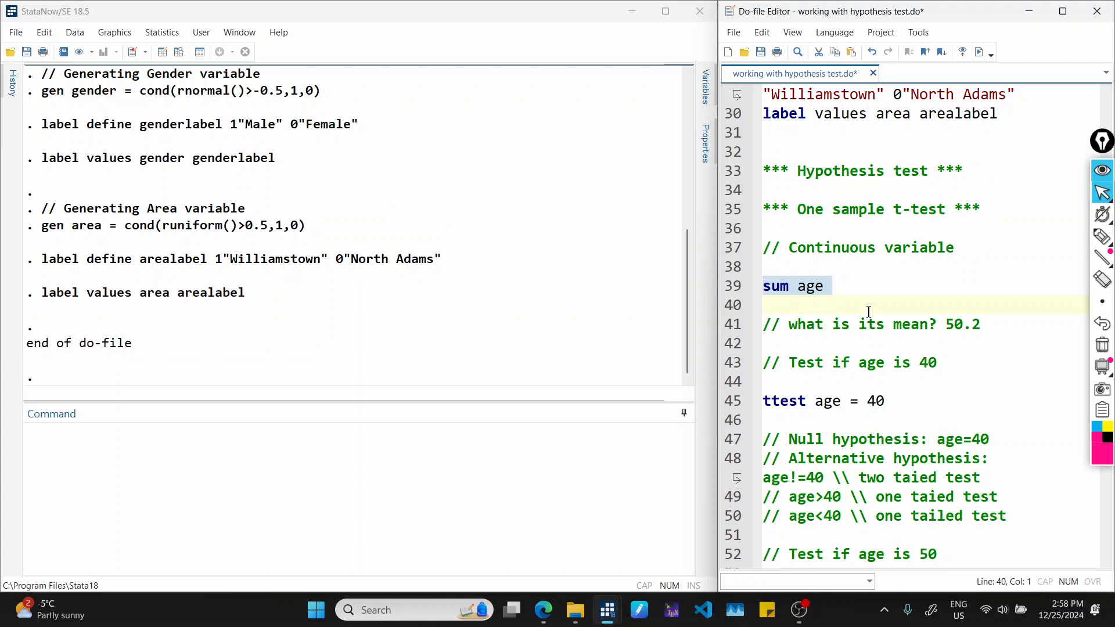
pyautogui.click(980, 52)
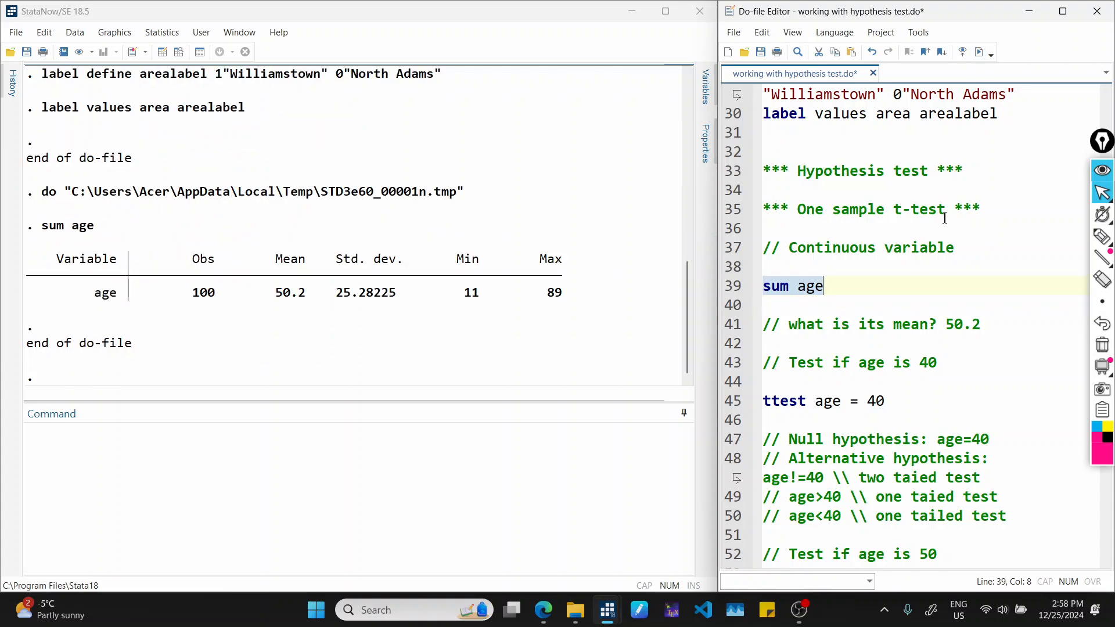
# Compare the mean of age in the summary output with the value noted in the do-file comment.
pyautogui.click(842, 285)
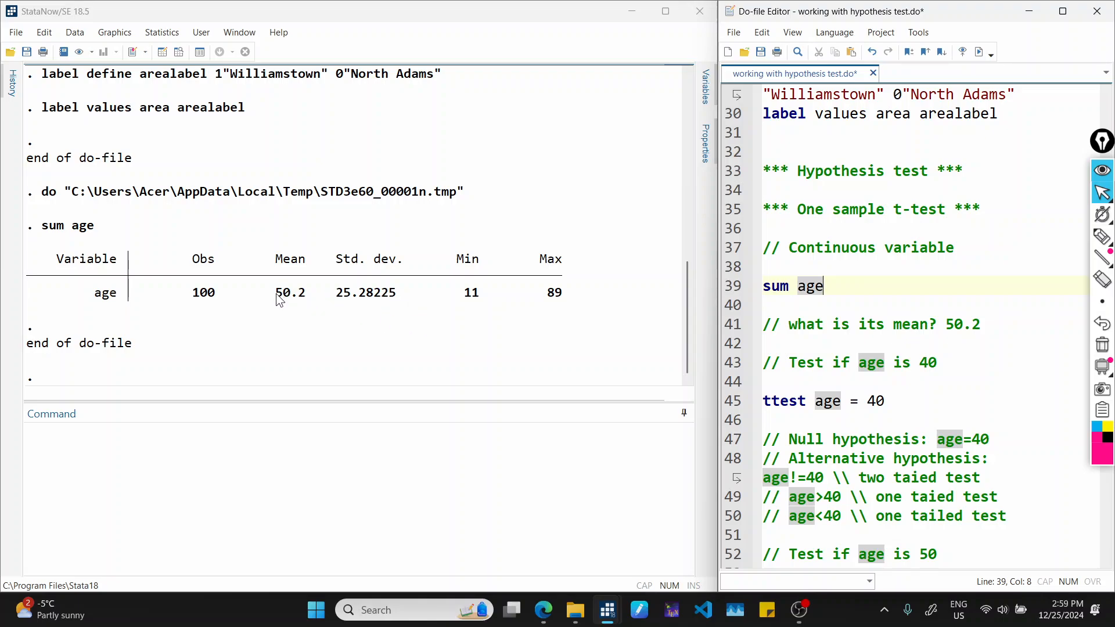
pyautogui.moveTo(276, 293); pyautogui.dragTo(298, 299)
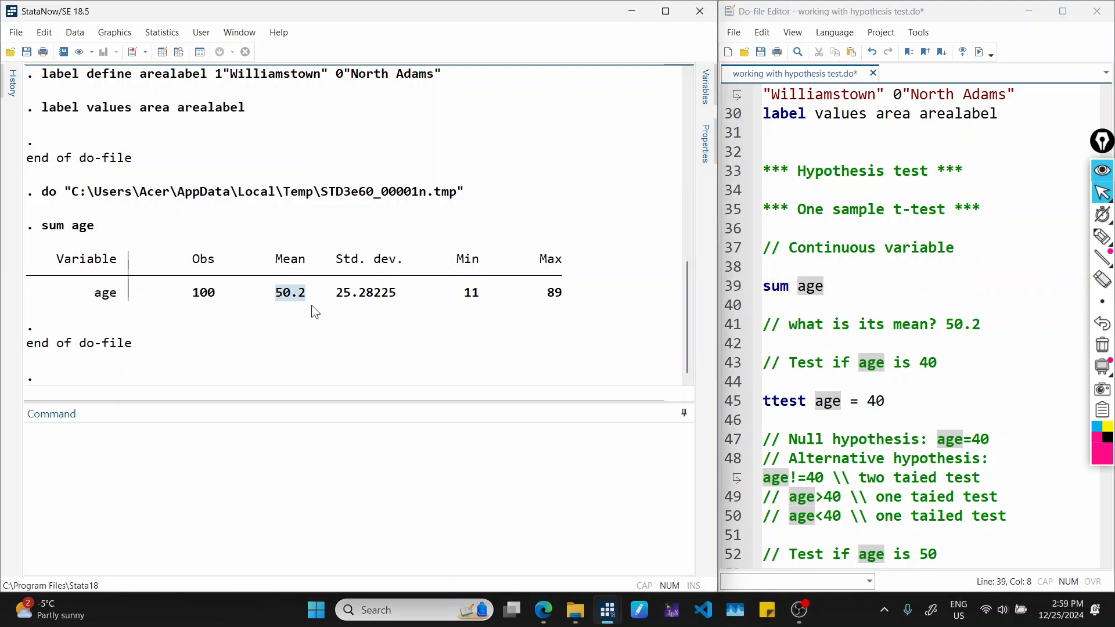
pyautogui.click(874, 323)
pyautogui.moveTo(945, 322); pyautogui.dragTo(990, 322)
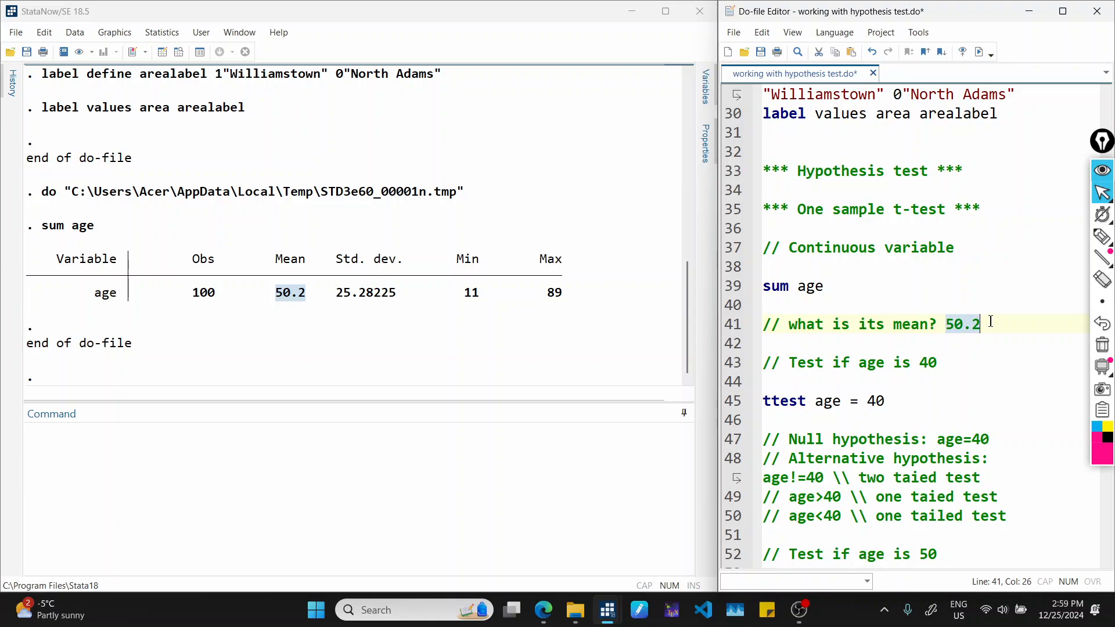
# Insert the word "mean" before "age" in the comment "Test if age is 40".
pyautogui.scroll(-1, 990, 322)
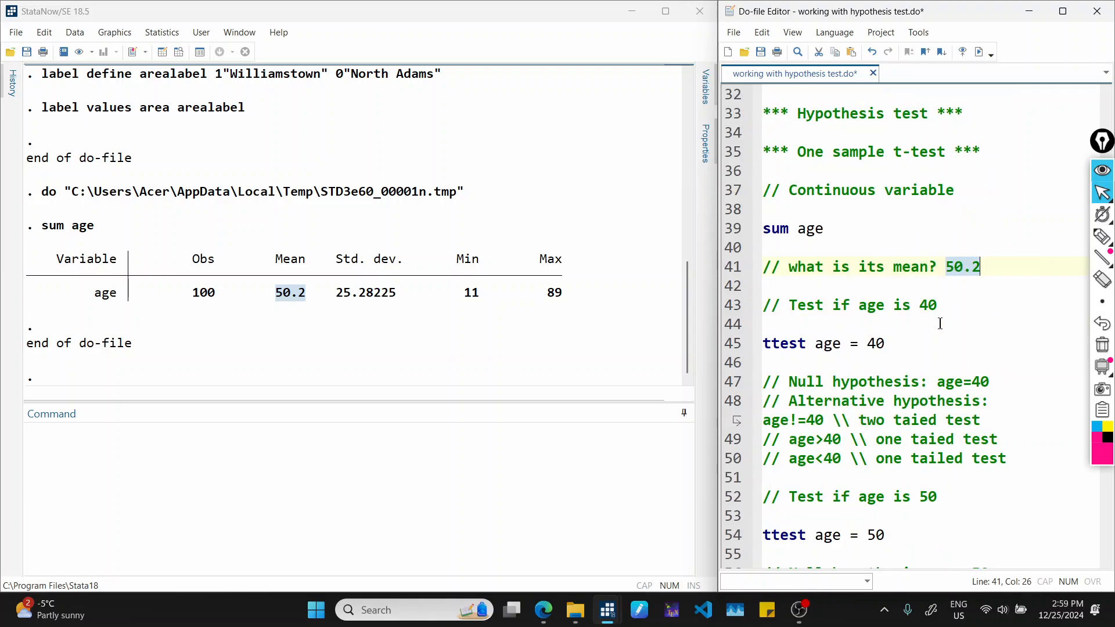
pyautogui.click(793, 306)
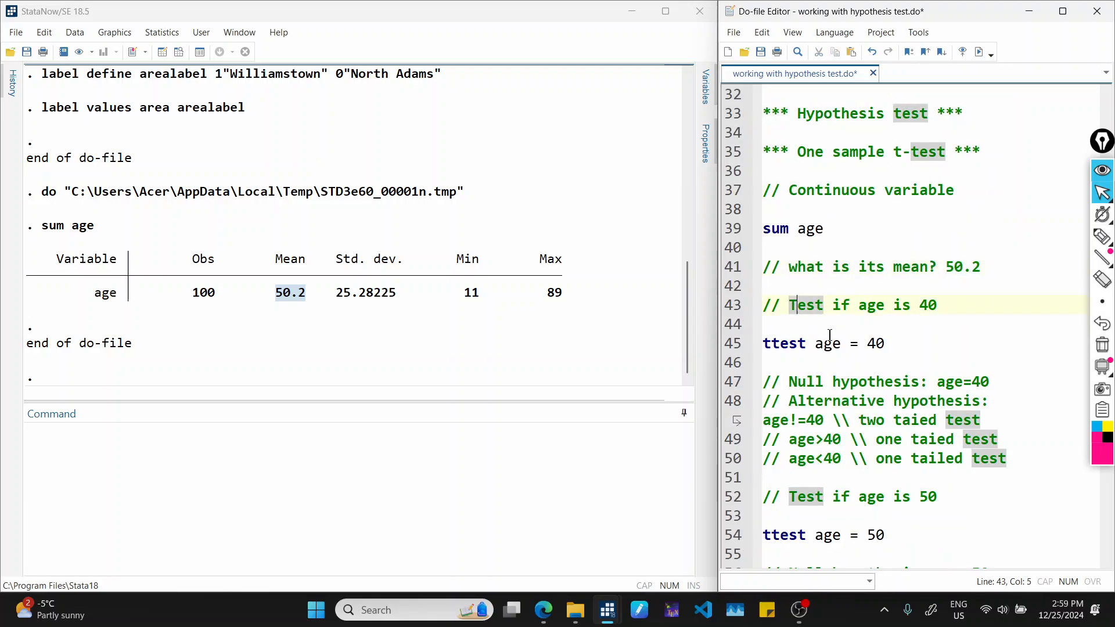
pyautogui.click(943, 305)
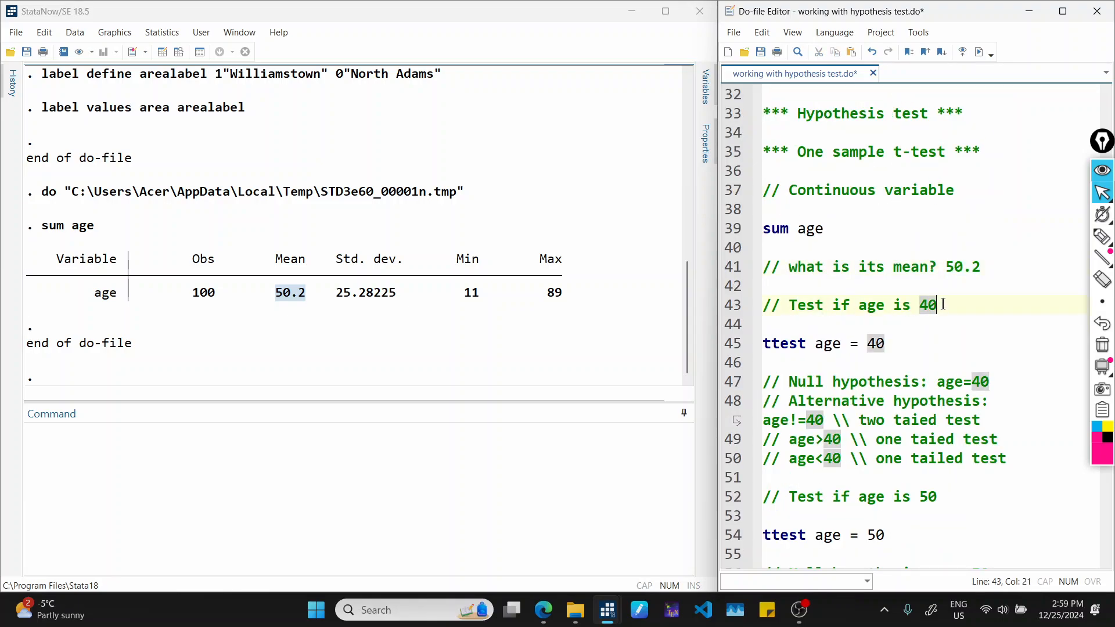
pyautogui.click(857, 304)
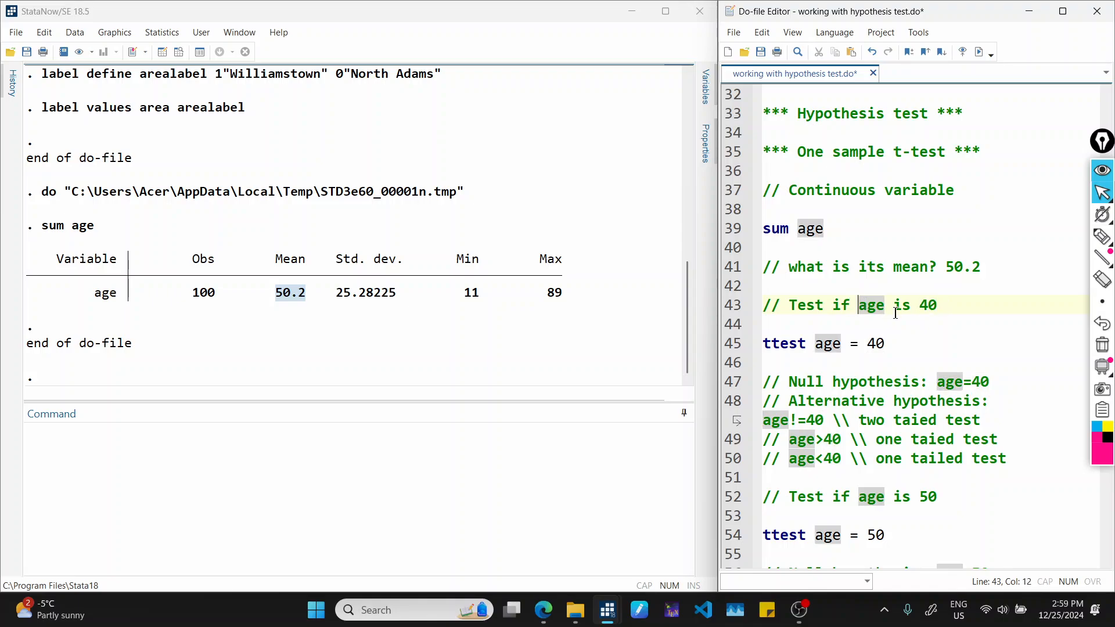
pyautogui.write('mean')
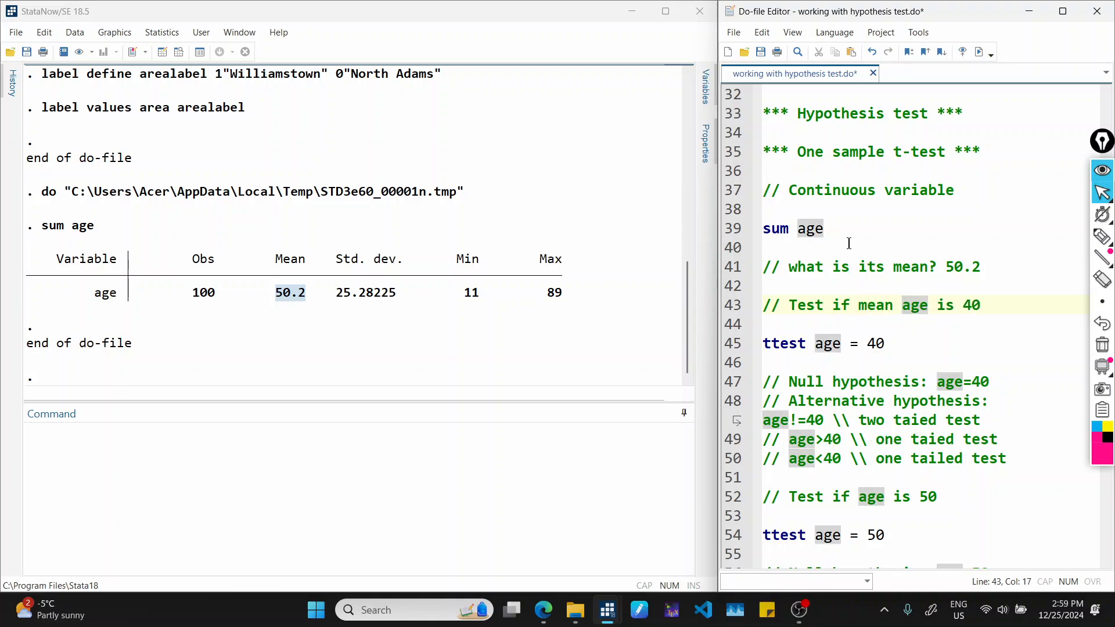
pyautogui.click(955, 304)
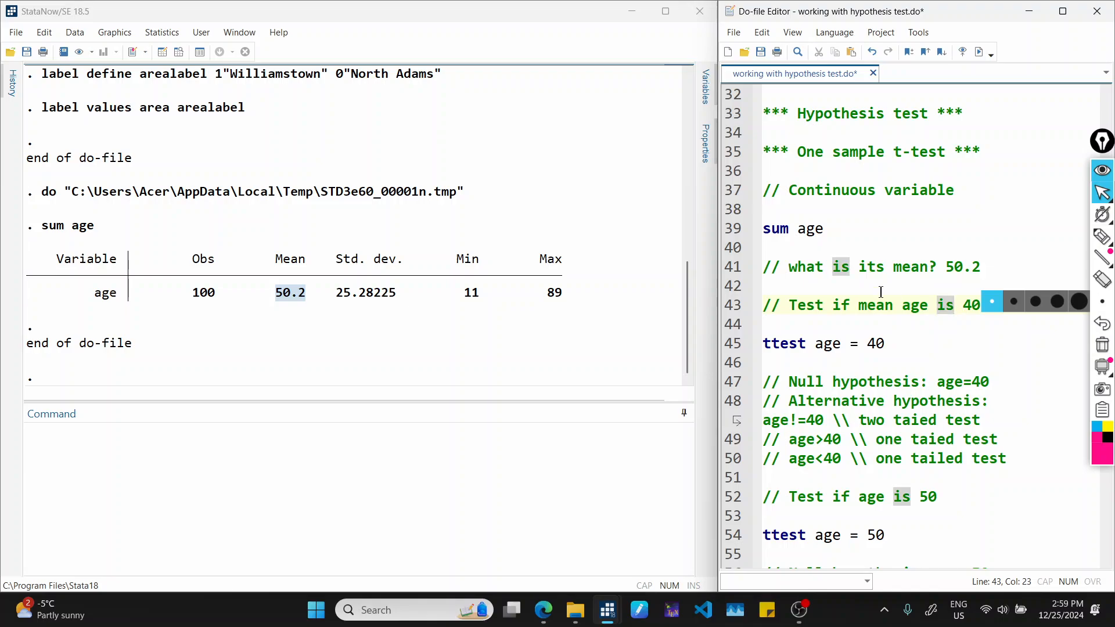
# Review the do-file comments stating the null hypothesis and the two-tailed and one-tailed alternatives for the test of age against 40.
pyautogui.click(911, 343)
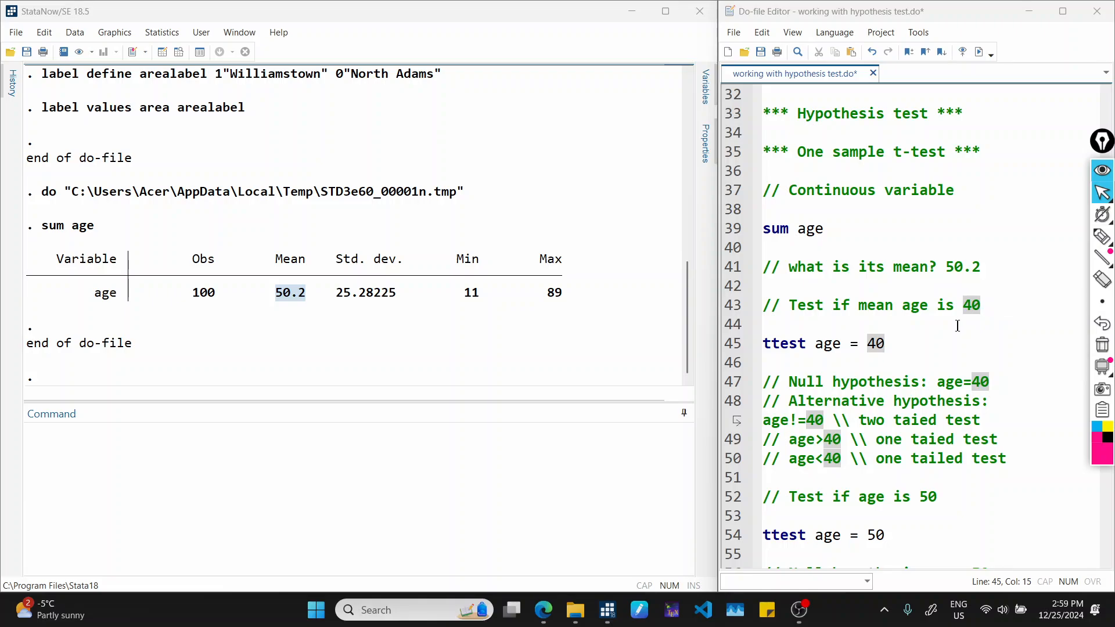
pyautogui.scroll(-1, 915, 334)
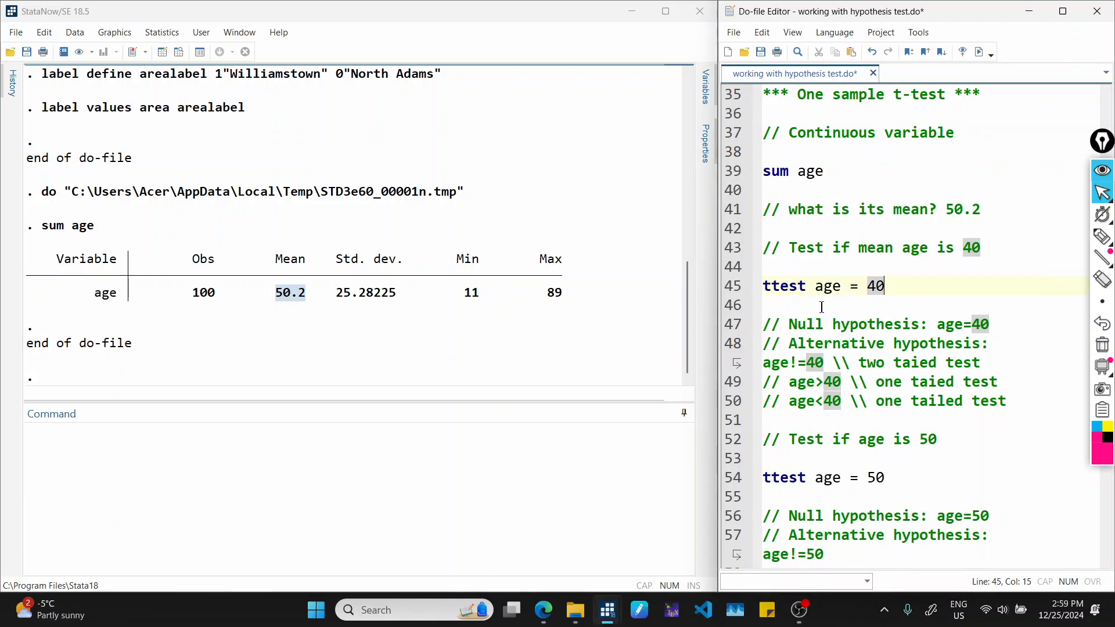
pyautogui.click(819, 324)
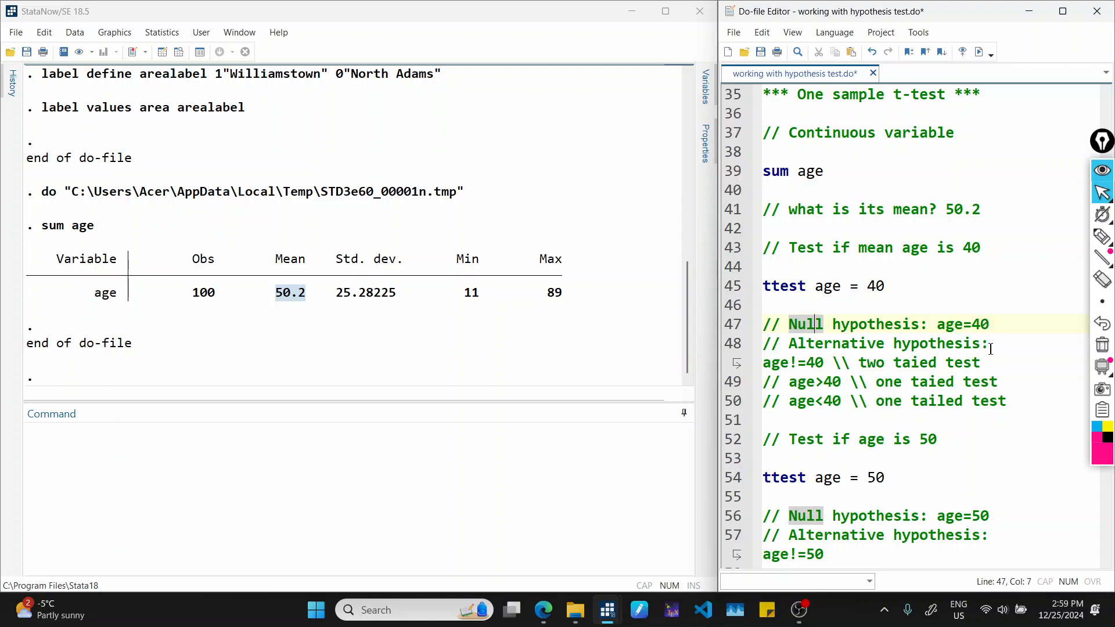
pyautogui.moveTo(777, 363); pyautogui.dragTo(832, 362)
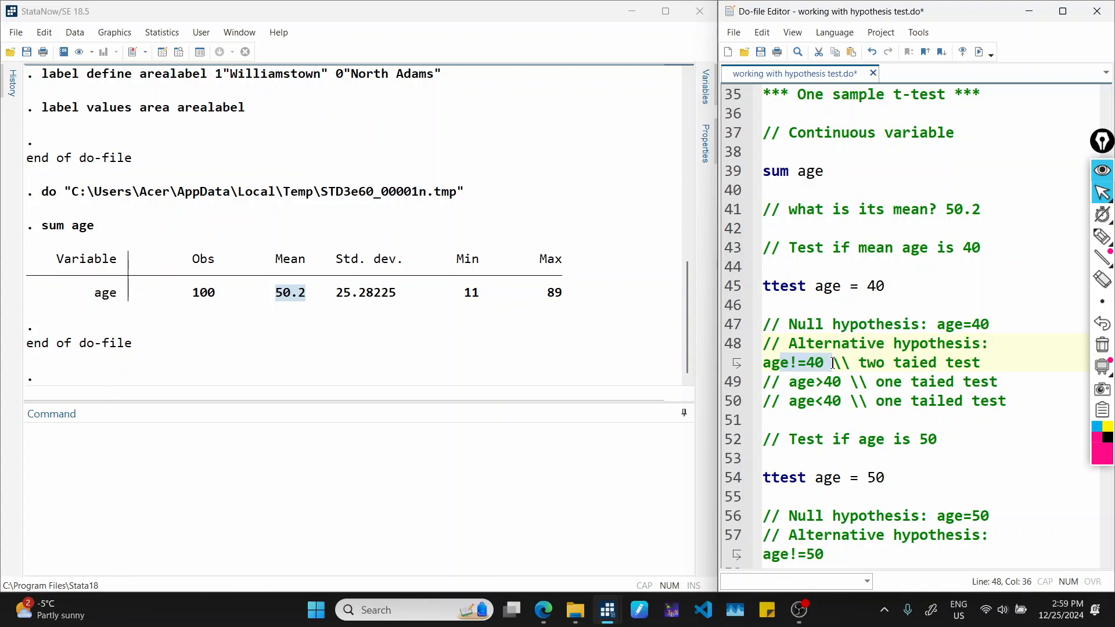
pyautogui.click(904, 365)
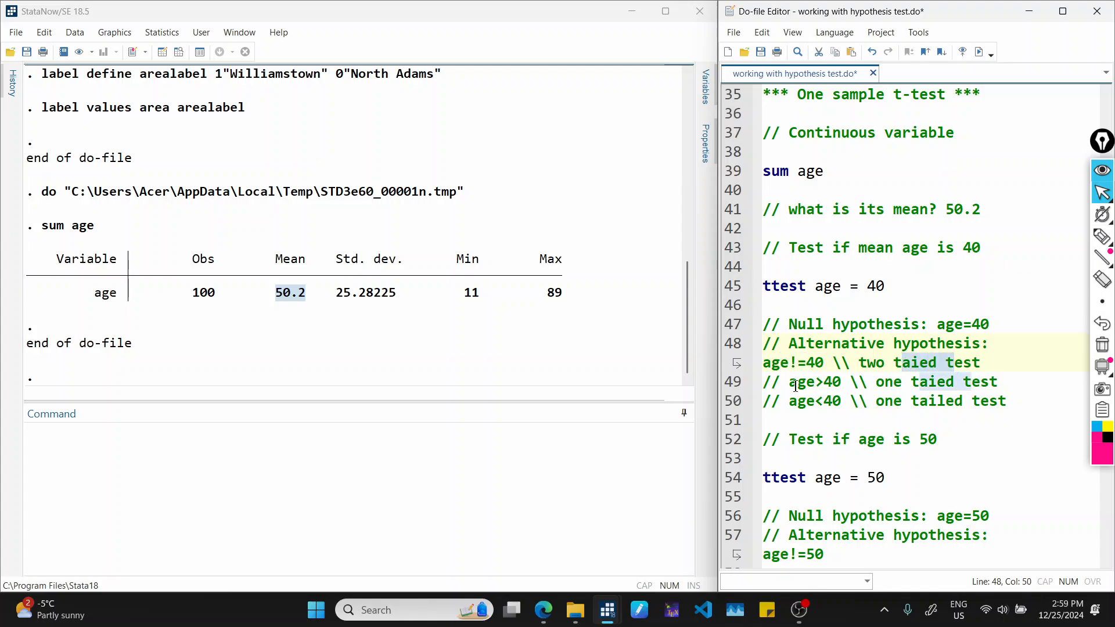
pyautogui.moveTo(788, 382); pyautogui.dragTo(841, 385)
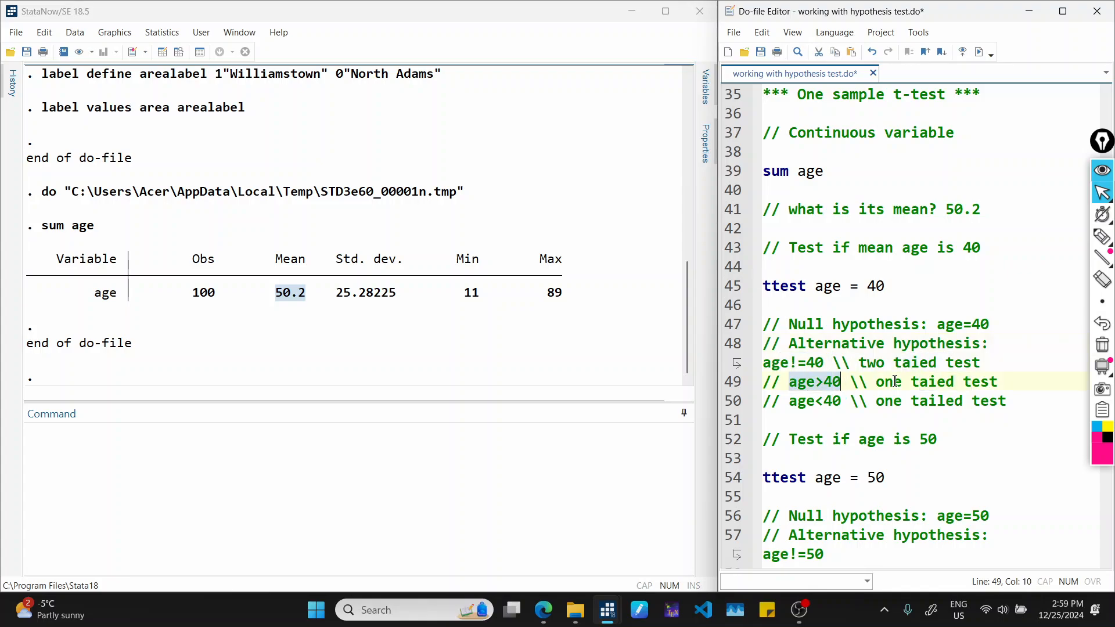
pyautogui.click(1019, 379)
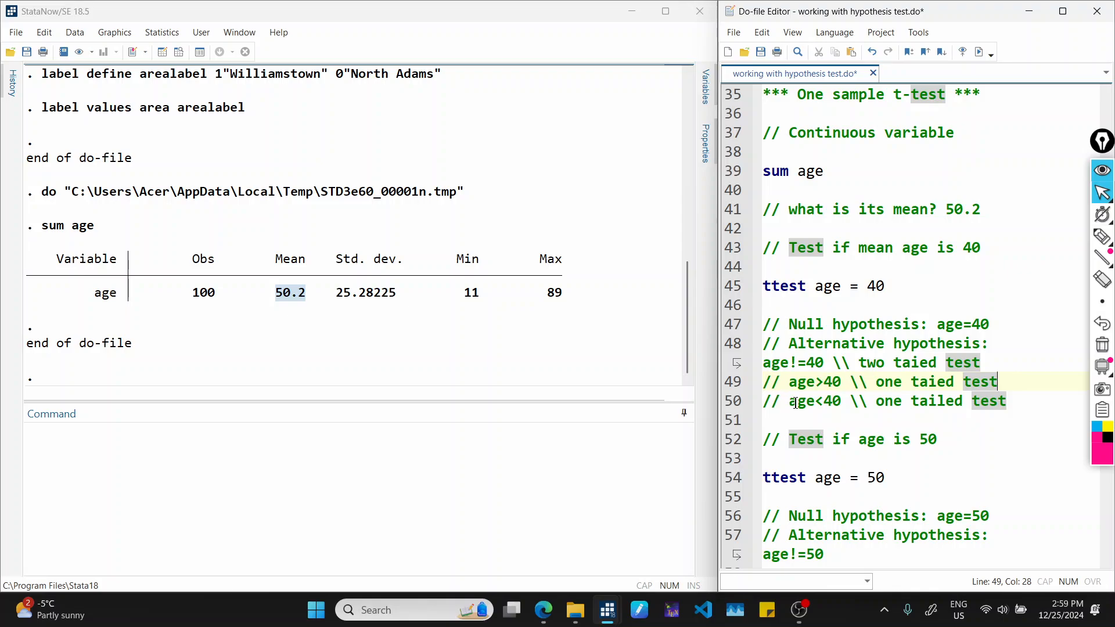
pyautogui.moveTo(780, 401); pyautogui.dragTo(843, 404)
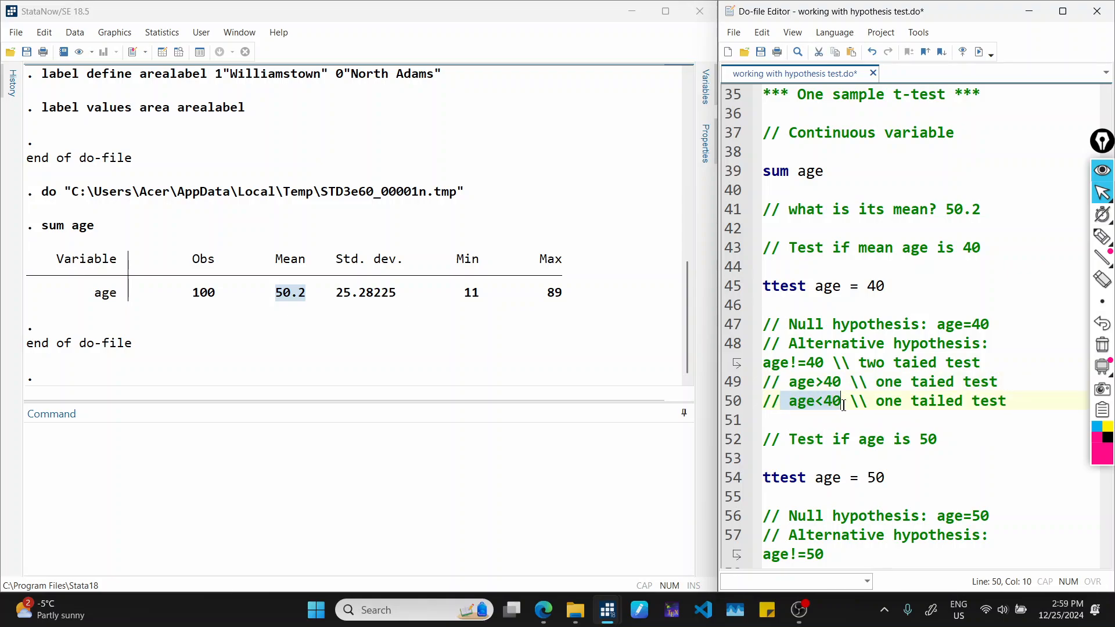
pyautogui.click(893, 401)
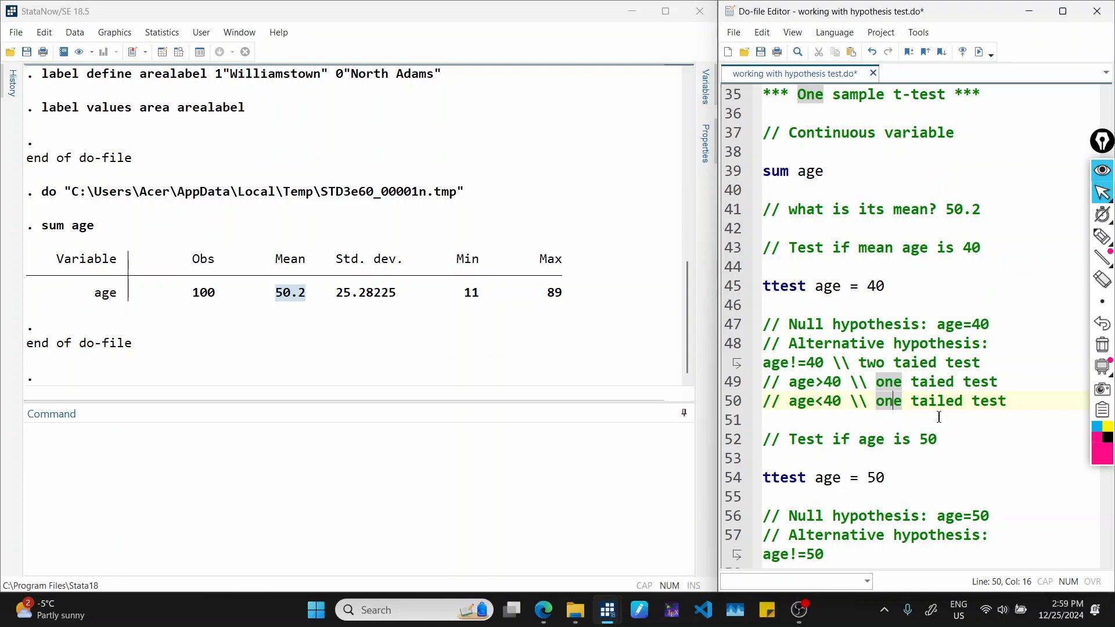
# Run the ttest age = 40 command from the do-file.
pyautogui.click(753, 288)
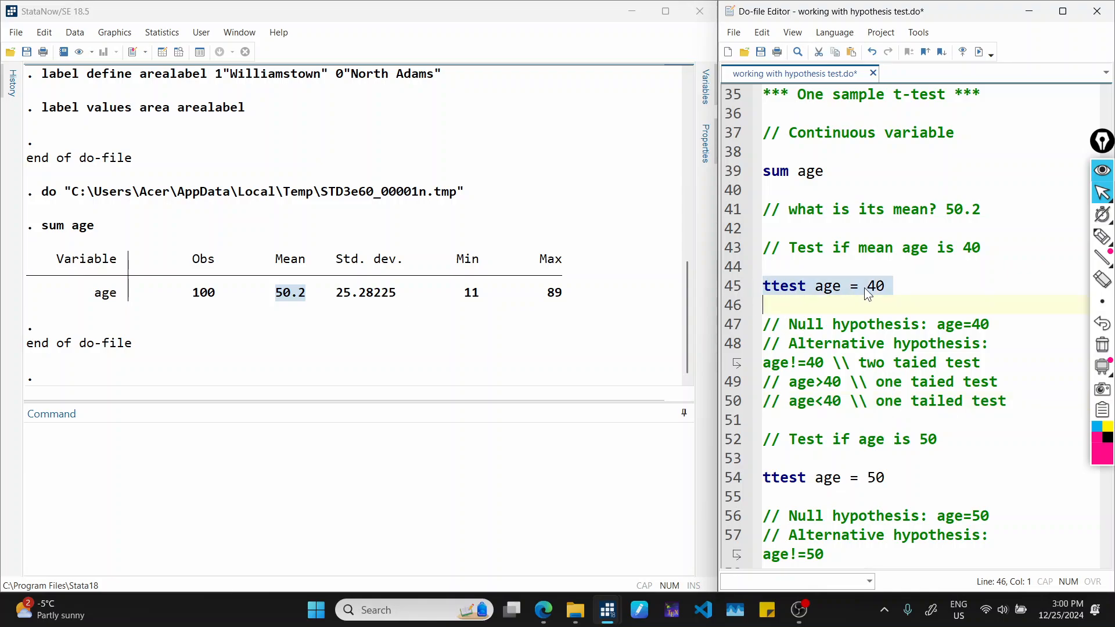
pyautogui.click(986, 51)
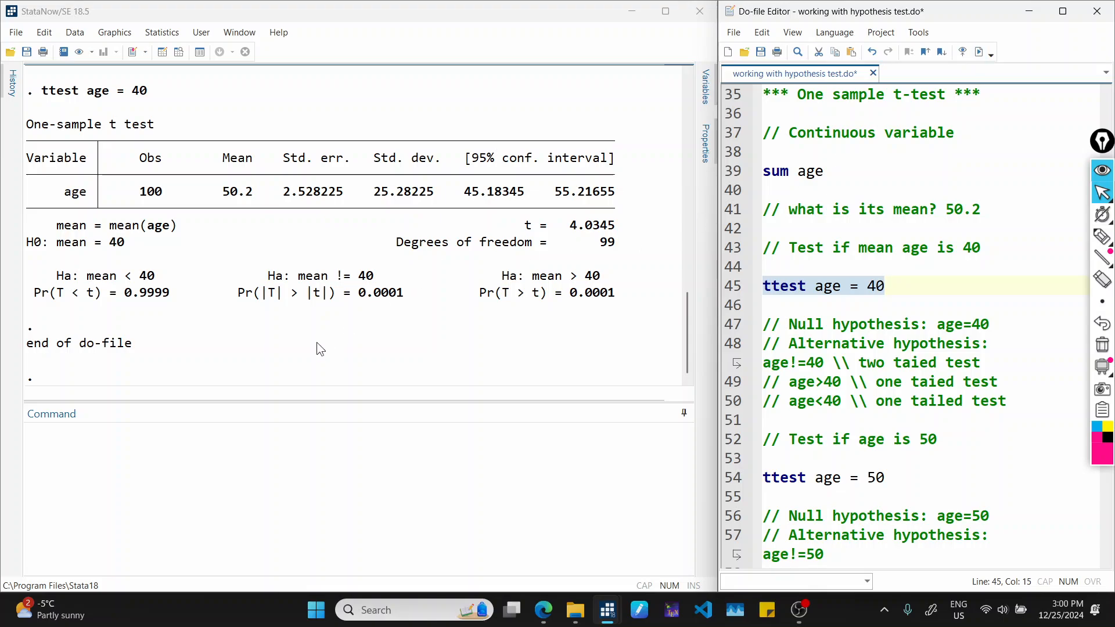
# With the annotation pen, circle the three p-values and the sample mean in the t-test output and label the null-hypothesis value 40 "Test".
pyautogui.hotkey('ctrl', 'shift', '3')
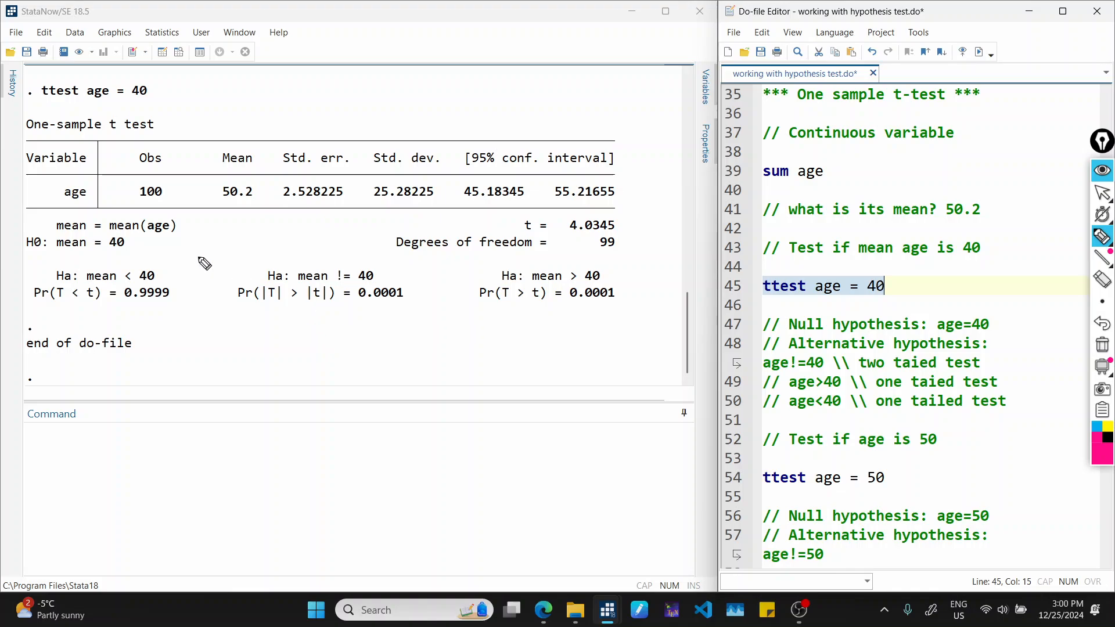
pyautogui.moveTo(35, 301)
pyautogui.mouseDown()
pyautogui.moveTo(164, 314)
pyautogui.moveTo(116, 278)
pyautogui.moveTo(36, 297)
pyautogui.mouseUp()
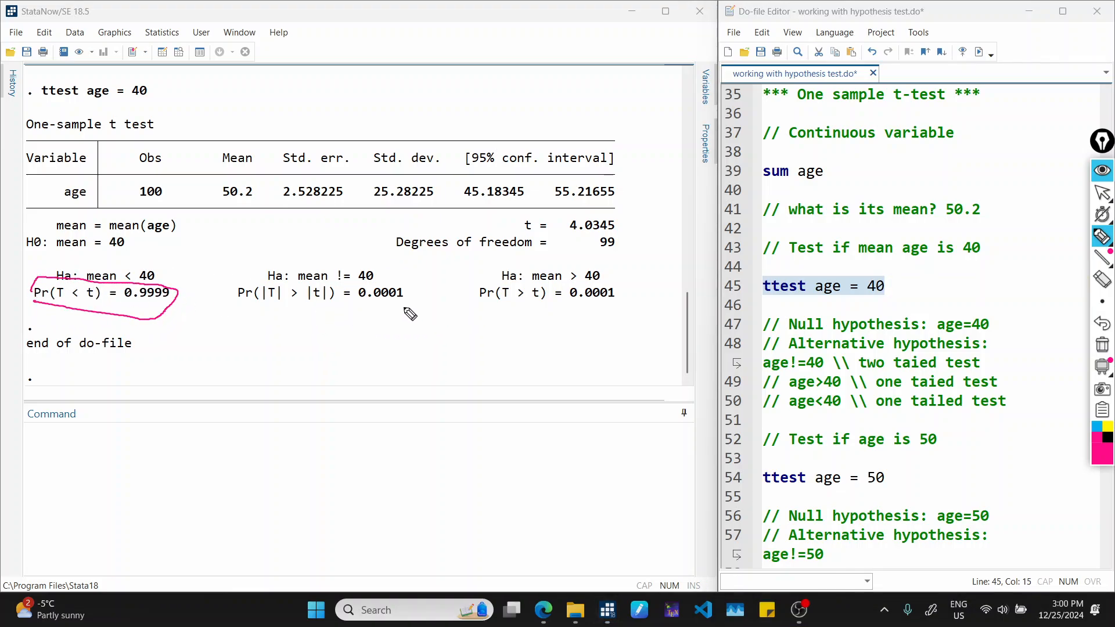
pyautogui.moveTo(400, 276); pyautogui.dragTo(404, 278)
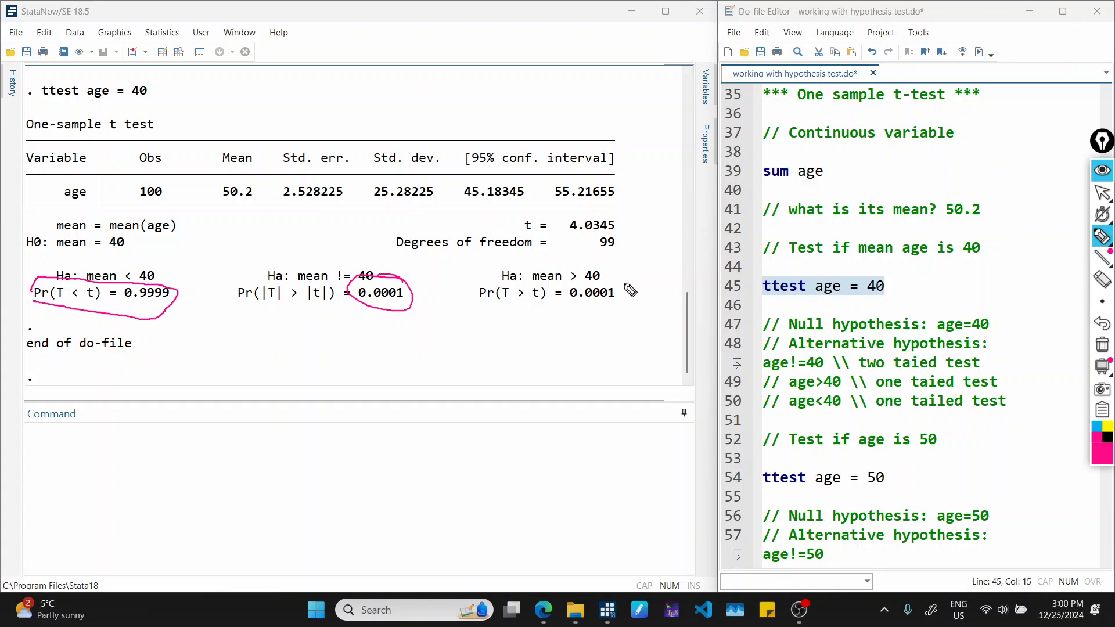
pyautogui.moveTo(620, 279)
pyautogui.mouseDown()
pyautogui.moveTo(607, 314)
pyautogui.moveTo(619, 274)
pyautogui.mouseUp()
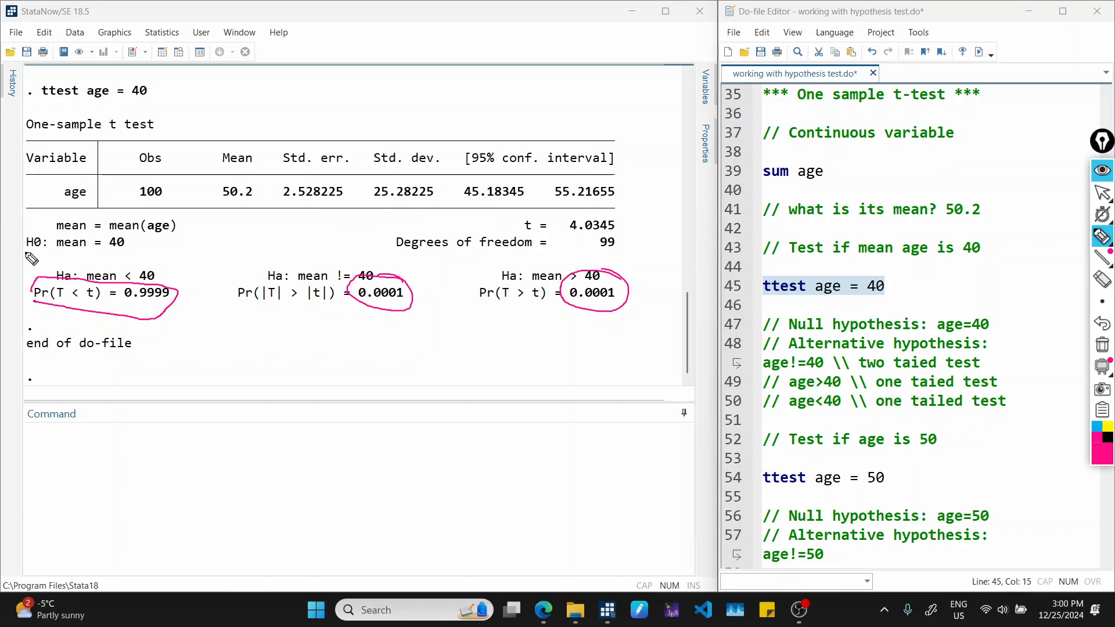
pyautogui.moveTo(24, 252)
pyautogui.mouseDown()
pyautogui.moveTo(125, 259)
pyautogui.moveTo(132, 236)
pyautogui.moveTo(202, 243)
pyautogui.mouseUp()
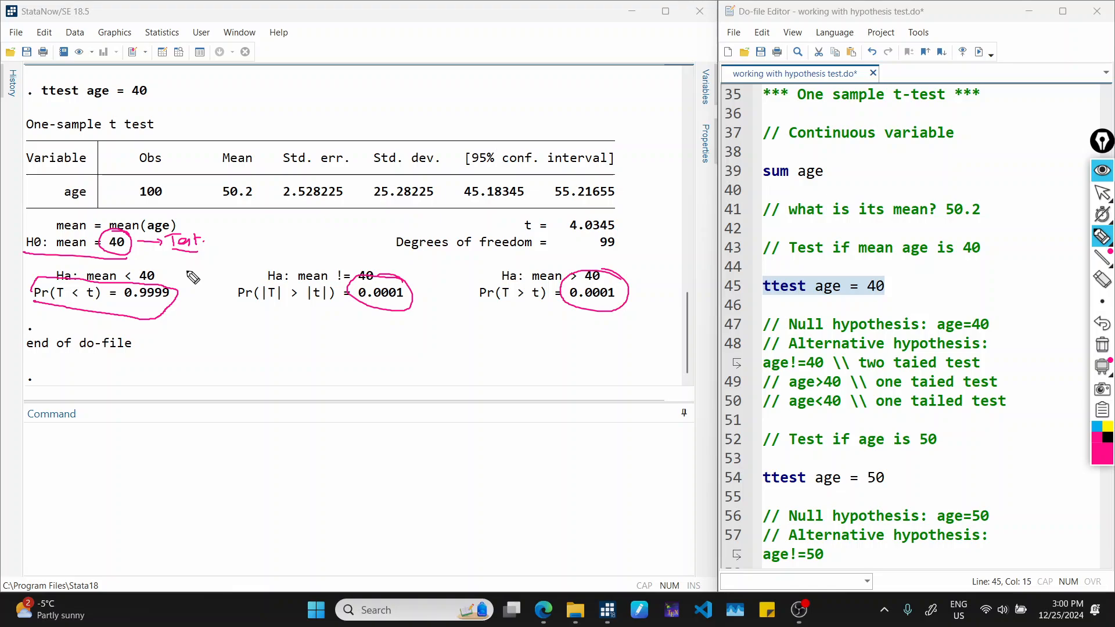
pyautogui.moveTo(251, 177)
pyautogui.mouseDown()
pyautogui.moveTo(227, 209)
pyautogui.moveTo(249, 175)
pyautogui.mouseUp()
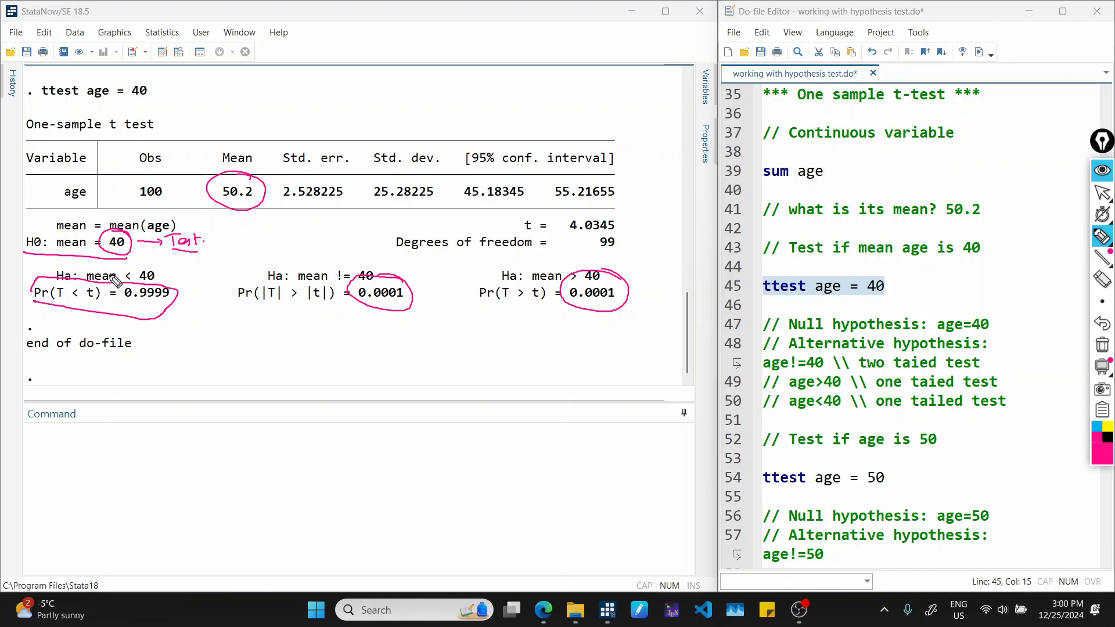
# Mark the alternative hypothesis mean < 40 and draw an arrow from its p-value to a handwritten 0.05.
pyautogui.moveTo(101, 263); pyautogui.dragTo(163, 271)
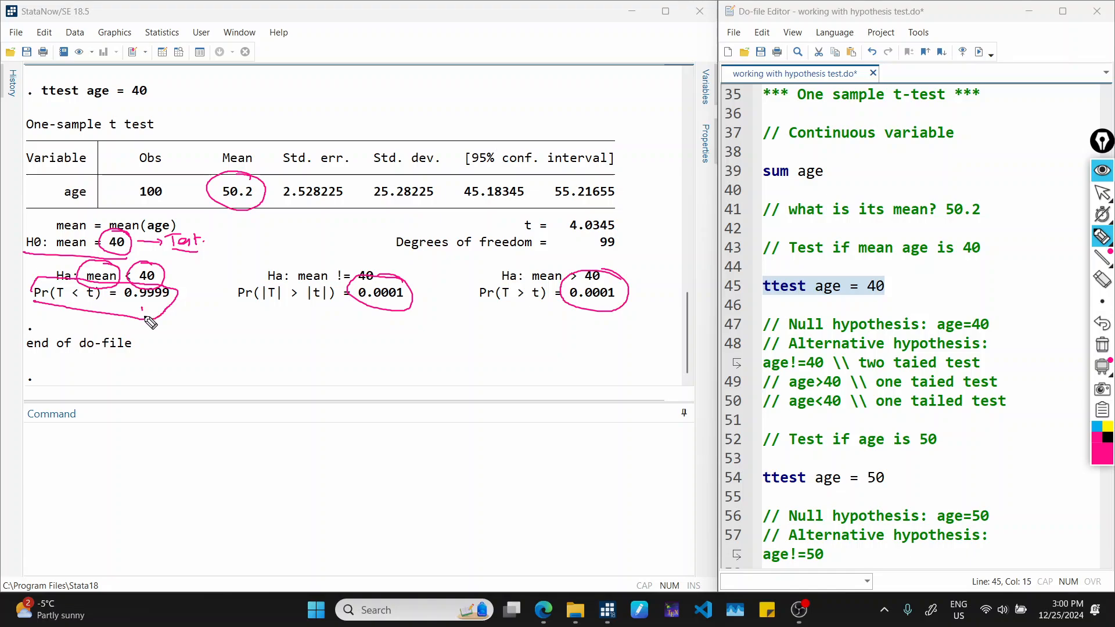
pyautogui.moveTo(144, 307); pyautogui.dragTo(168, 300)
pyautogui.moveTo(169, 318)
pyautogui.mouseDown()
pyautogui.moveTo(187, 344)
pyautogui.moveTo(242, 335)
pyautogui.moveTo(197, 350)
pyautogui.moveTo(256, 342)
pyautogui.mouseUp()
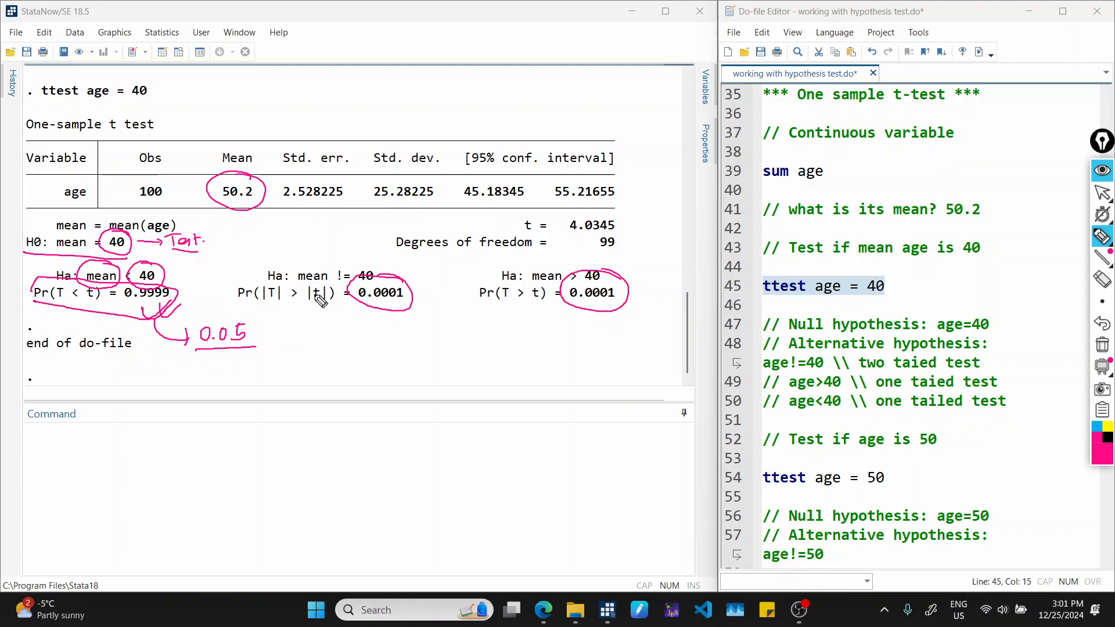
# Mark the alternatives mean != 40 and mean > 40, and write "<0.05" beneath the p-value of mean > 40.
pyautogui.moveTo(299, 293)
pyautogui.mouseDown()
pyautogui.moveTo(386, 270)
pyautogui.moveTo(300, 287)
pyautogui.mouseUp()
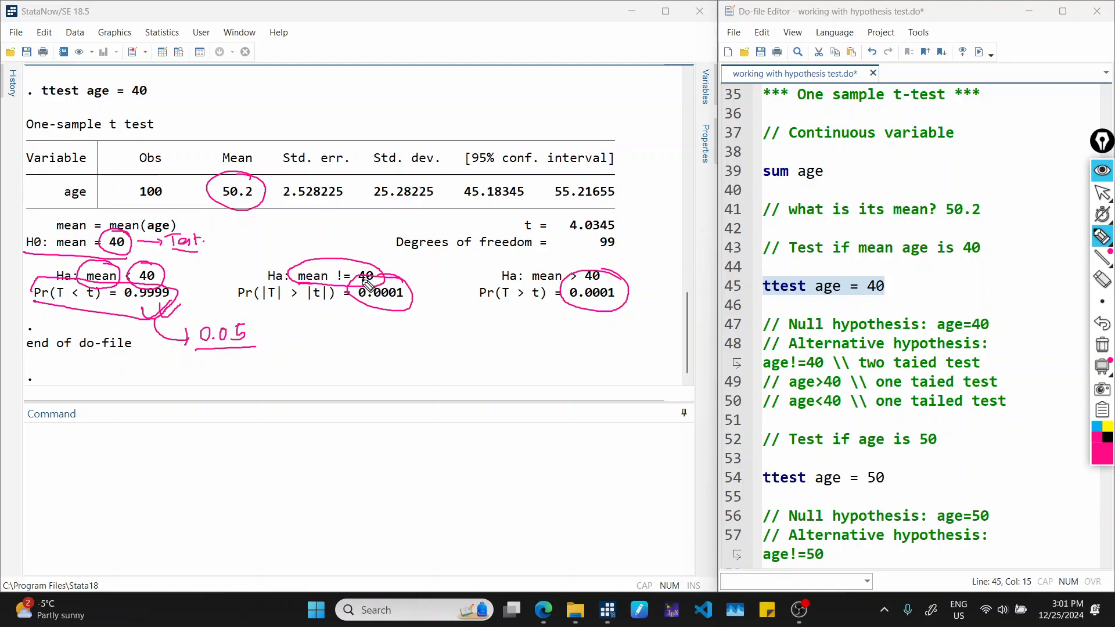
pyautogui.moveTo(372, 309); pyautogui.dragTo(364, 335)
pyautogui.moveTo(498, 284); pyautogui.dragTo(603, 280)
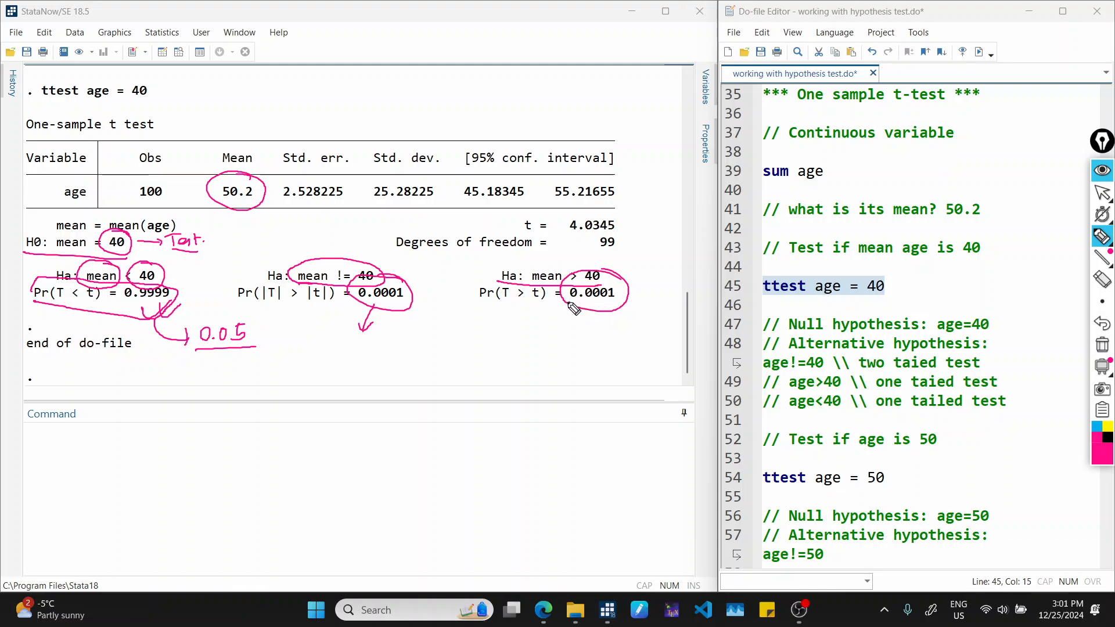
pyautogui.moveTo(592, 307)
pyautogui.mouseDown()
pyautogui.moveTo(575, 342)
pyautogui.moveTo(598, 341)
pyautogui.moveTo(556, 350)
pyautogui.moveTo(613, 354)
pyautogui.mouseUp()
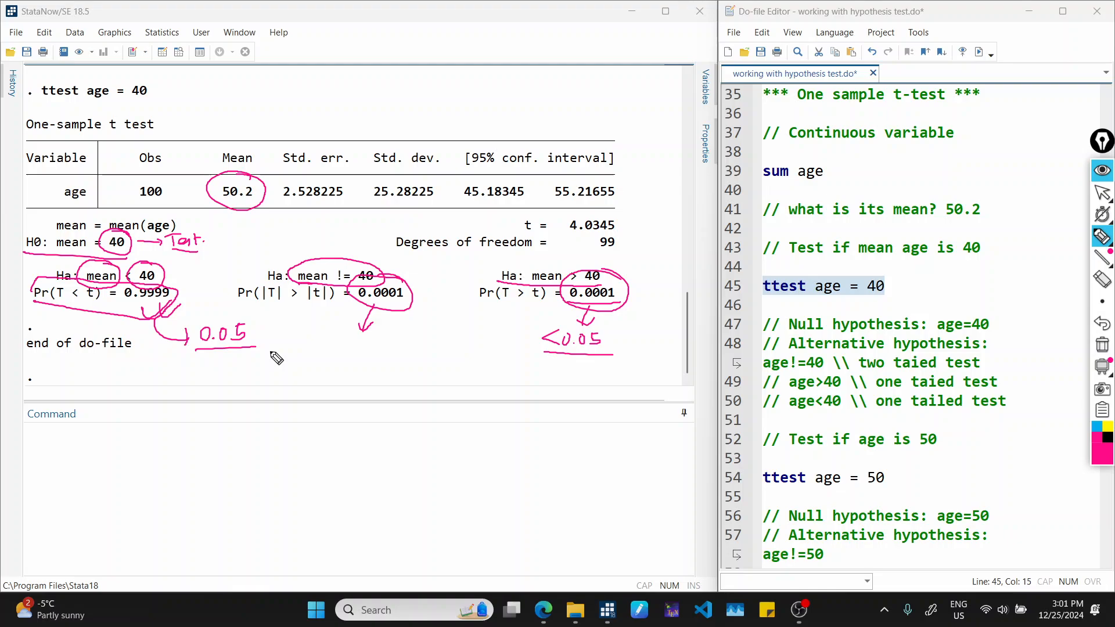
# Clear the pen annotations and run the ttest age = 50 command from the do-file.
pyautogui.hotkey('ctrl', 'shift', '7')
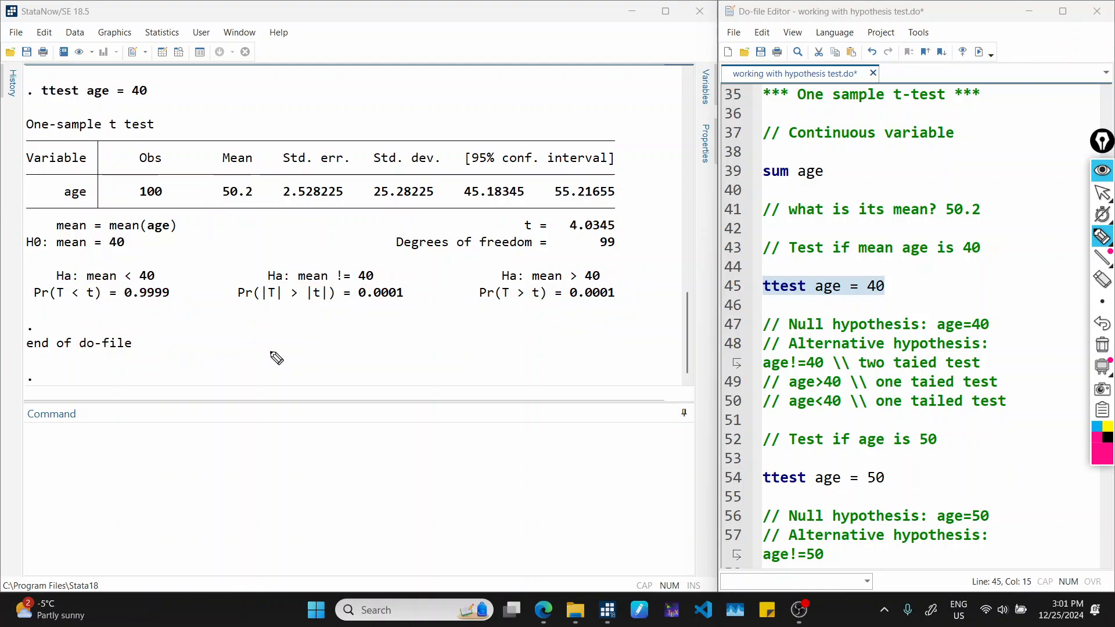
pyautogui.hotkey('ctrl', 'shift', '2')
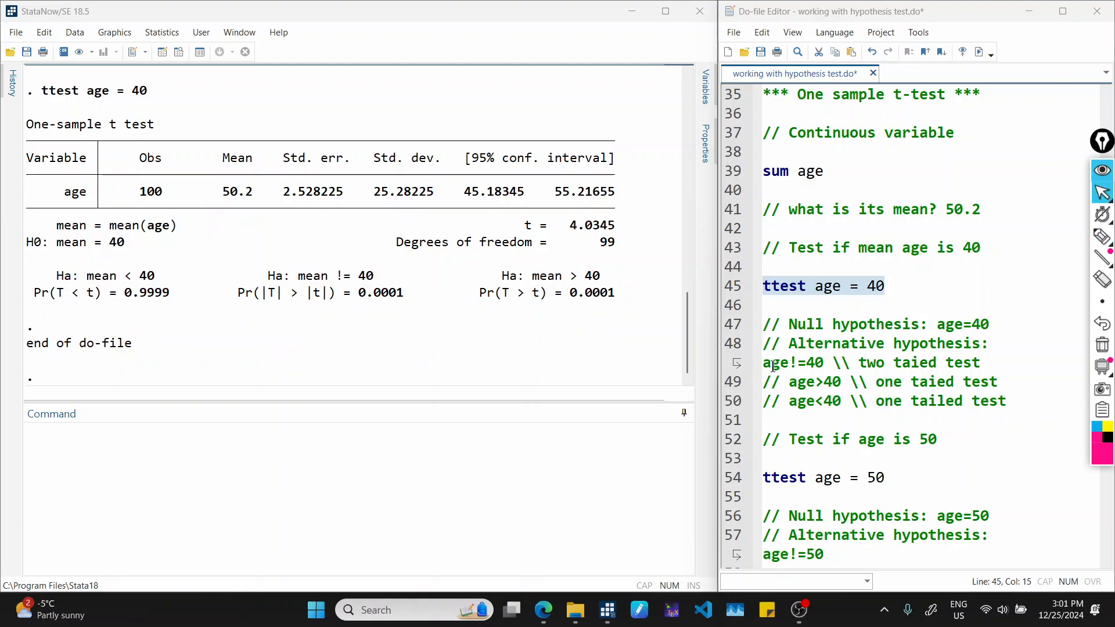
pyautogui.click(889, 280)
pyautogui.scroll(-2, 889, 279)
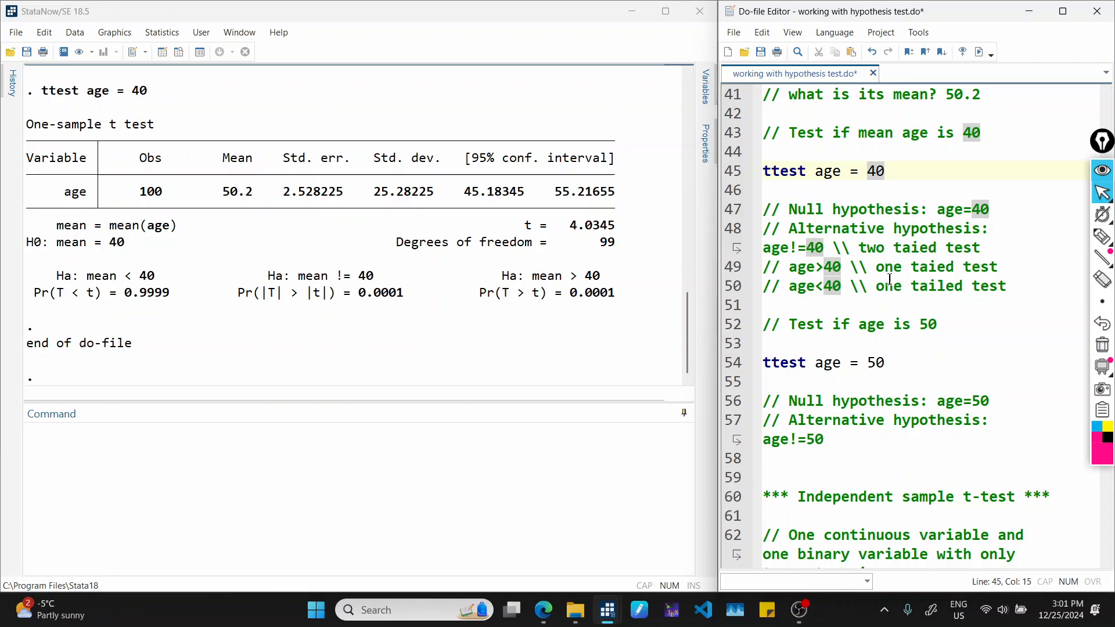
pyautogui.click(901, 361)
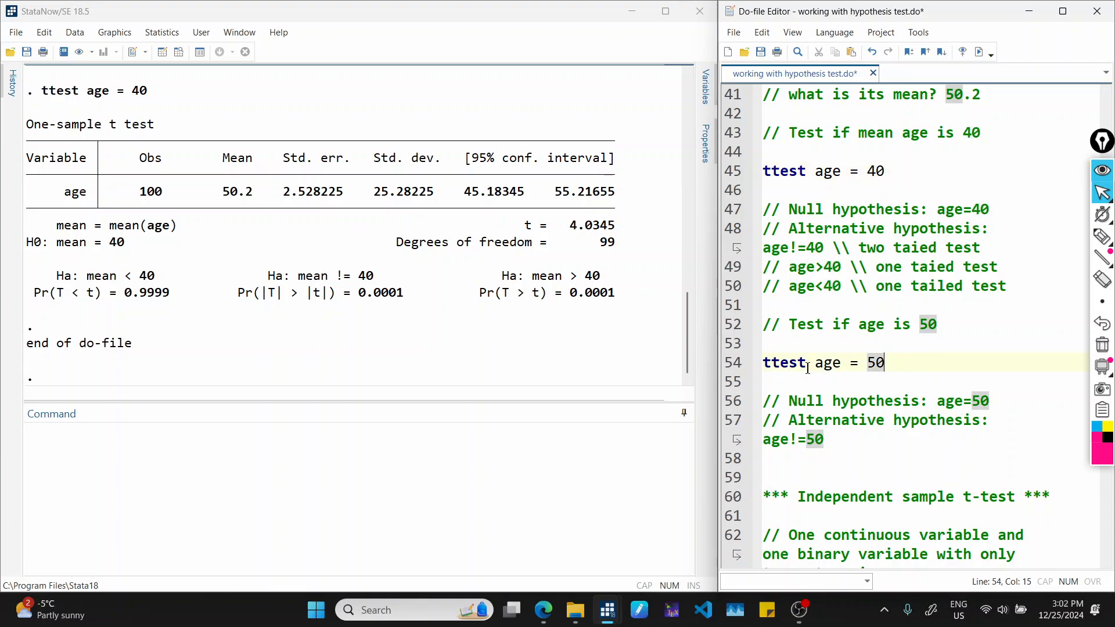
pyautogui.click(732, 365)
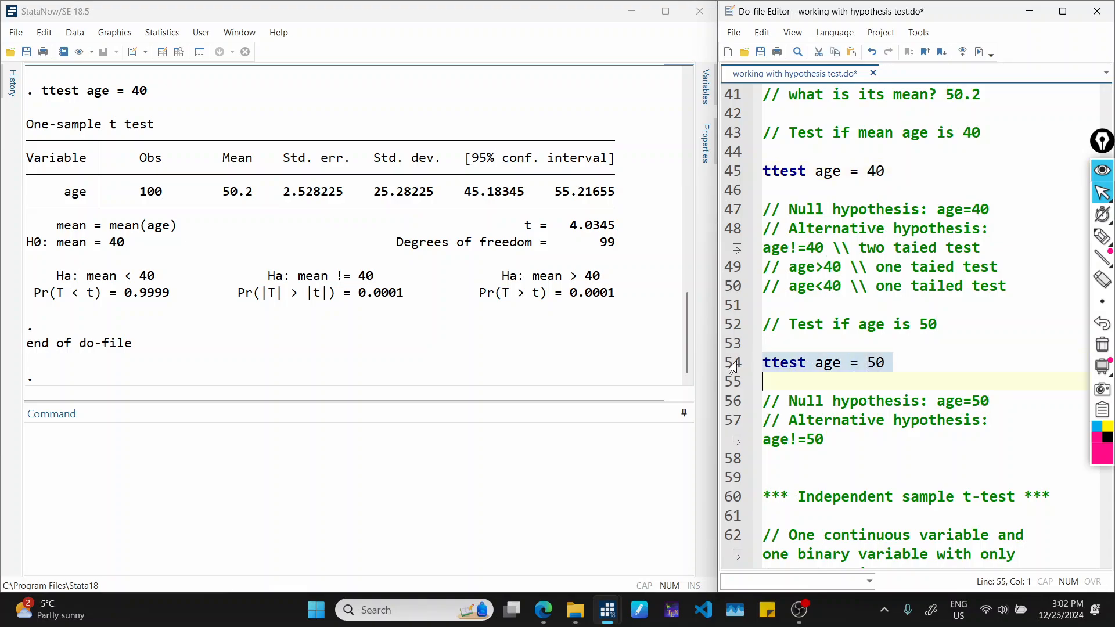
pyautogui.click(978, 51)
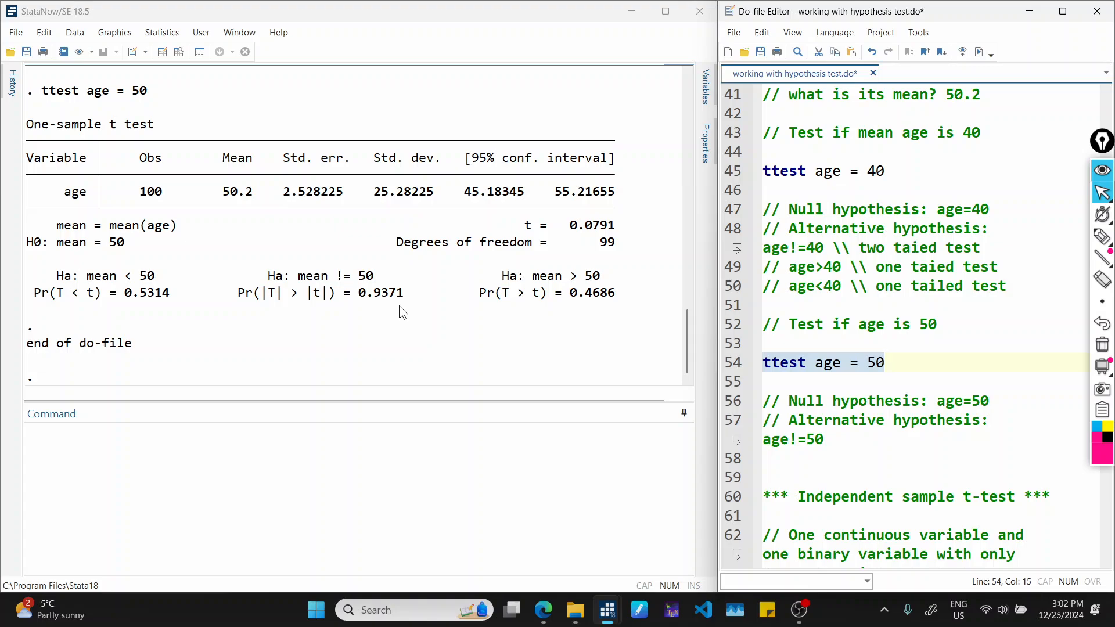
# Underline the p-values of the three alternative hypotheses in the age = 50 t-test output with the annotation pen.
pyautogui.hotkey('ctrl', 'shift', '3')
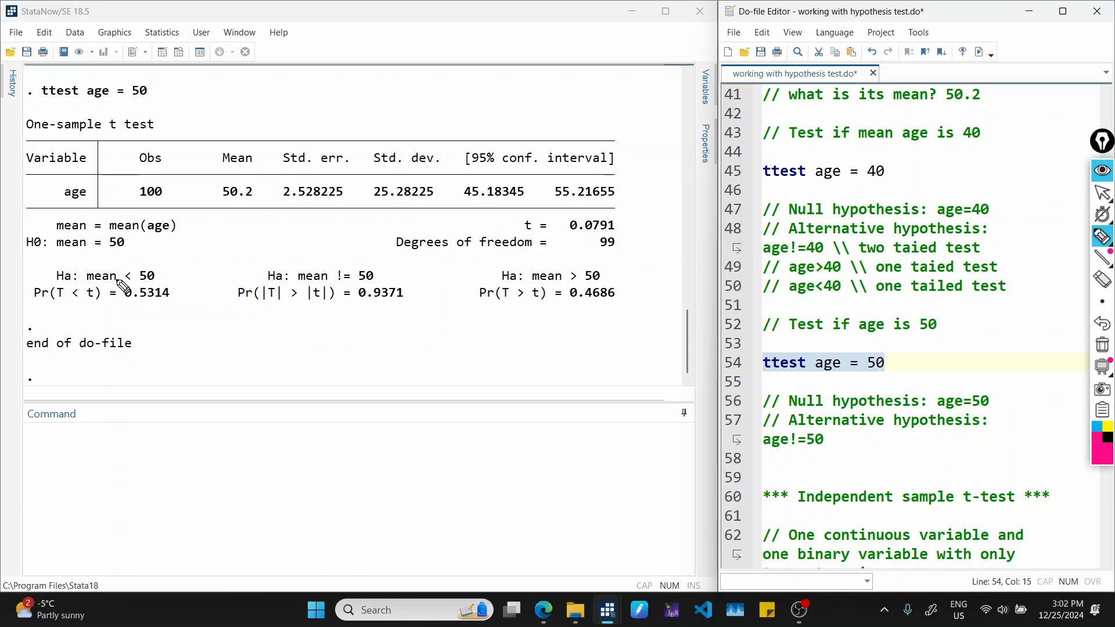
pyautogui.moveTo(34, 302); pyautogui.dragTo(170, 302)
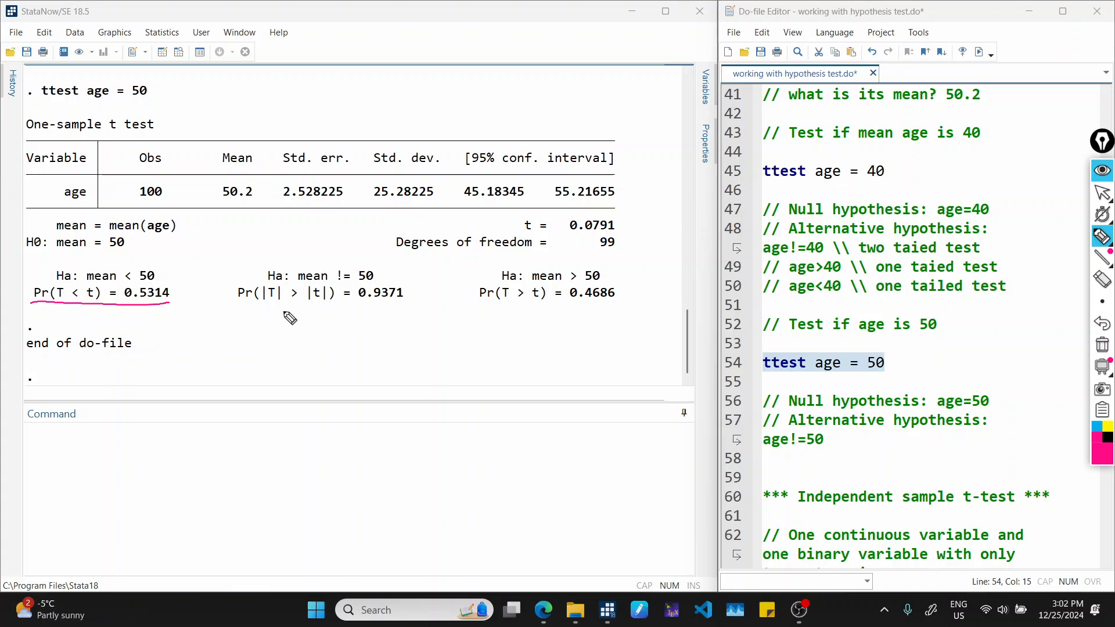
pyautogui.moveTo(246, 307); pyautogui.dragTo(410, 317)
pyautogui.moveTo(484, 305); pyautogui.dragTo(637, 317)
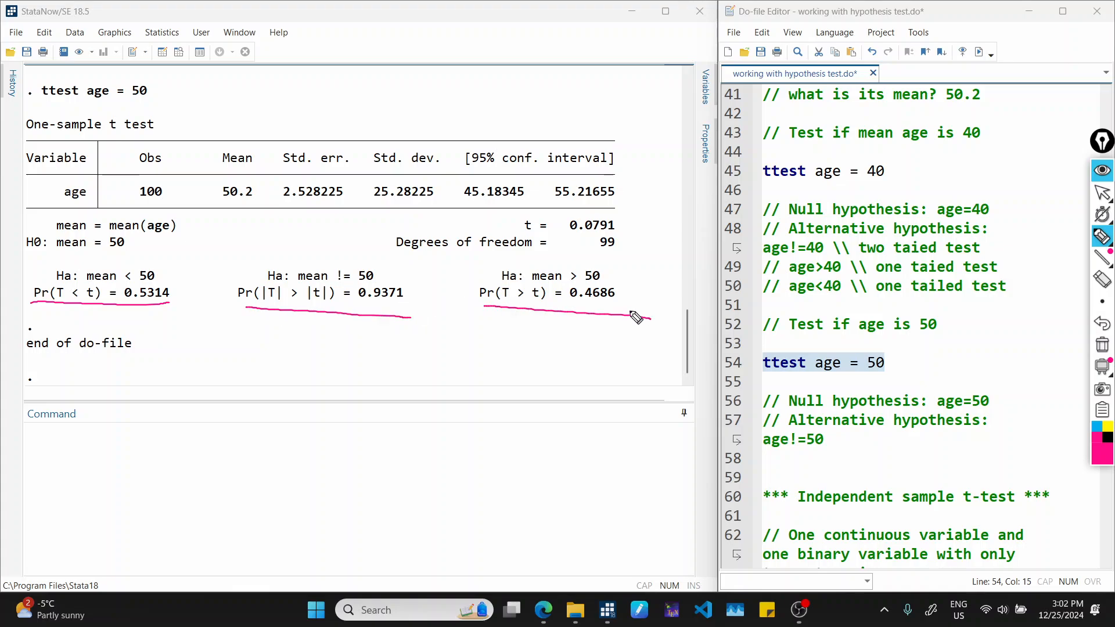
# Write ">0.05" beneath the two-sided p-value and underline the null hypothesis mean = 50.
pyautogui.moveTo(277, 323); pyautogui.dragTo(269, 341)
pyautogui.moveTo(294, 327); pyautogui.dragTo(301, 336)
pyautogui.moveTo(310, 328)
pyautogui.mouseDown()
pyautogui.moveTo(325, 327)
pyautogui.moveTo(317, 337)
pyautogui.mouseUp()
pyautogui.moveTo(280, 342); pyautogui.dragTo(331, 341)
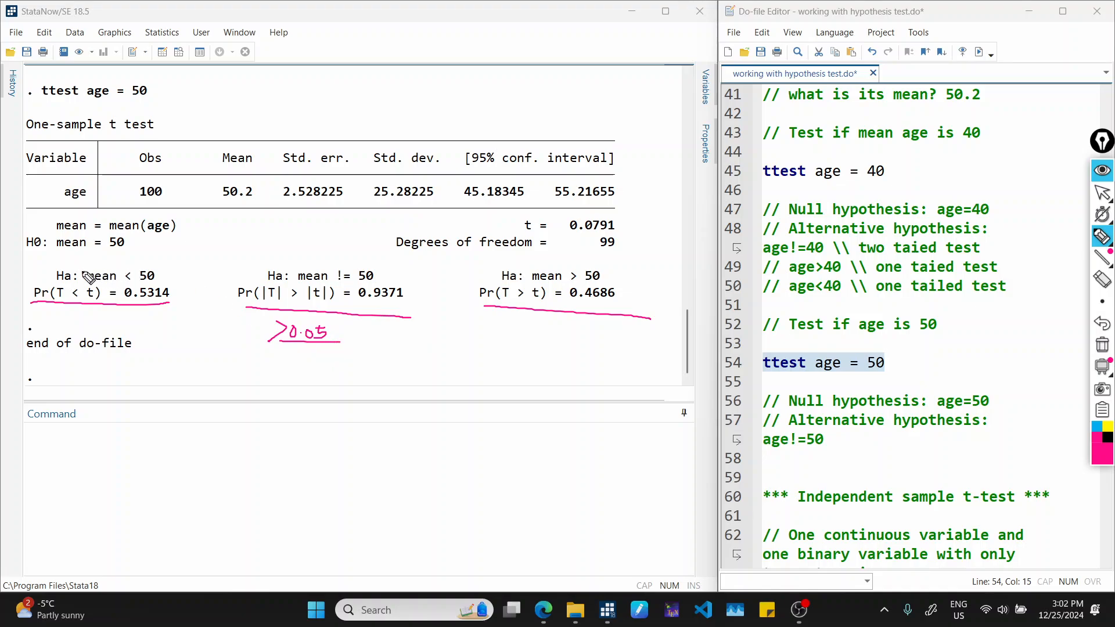
pyautogui.moveTo(50, 251); pyautogui.dragTo(148, 253)
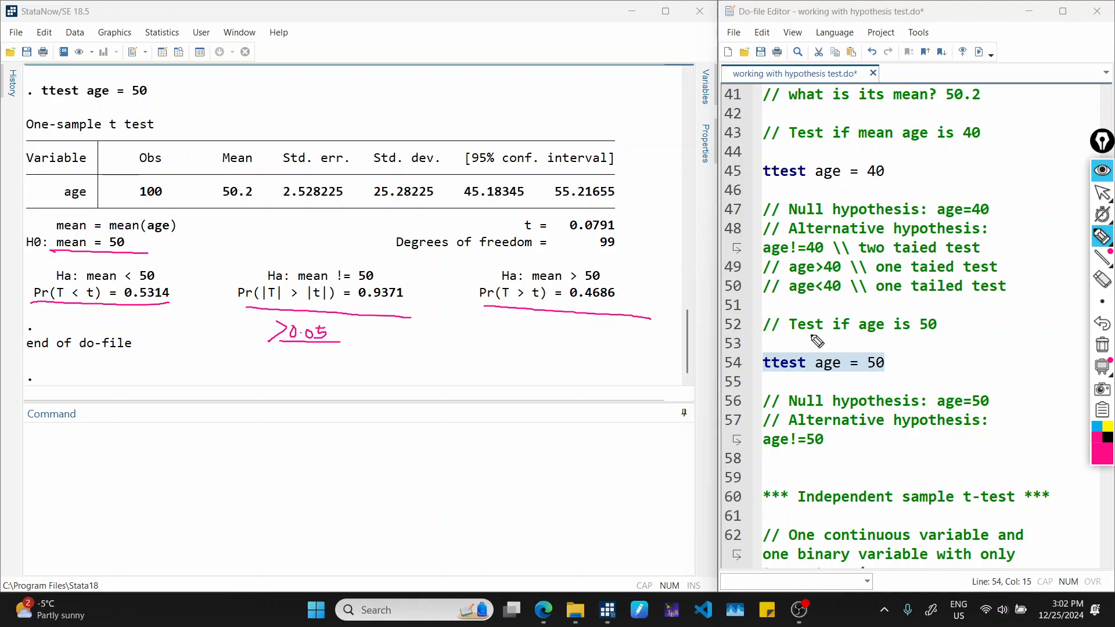
# Clear the pen annotations and go to the Independent sample t-test section of the do-file.
pyautogui.hotkey('ctrl', 'shift', '2')
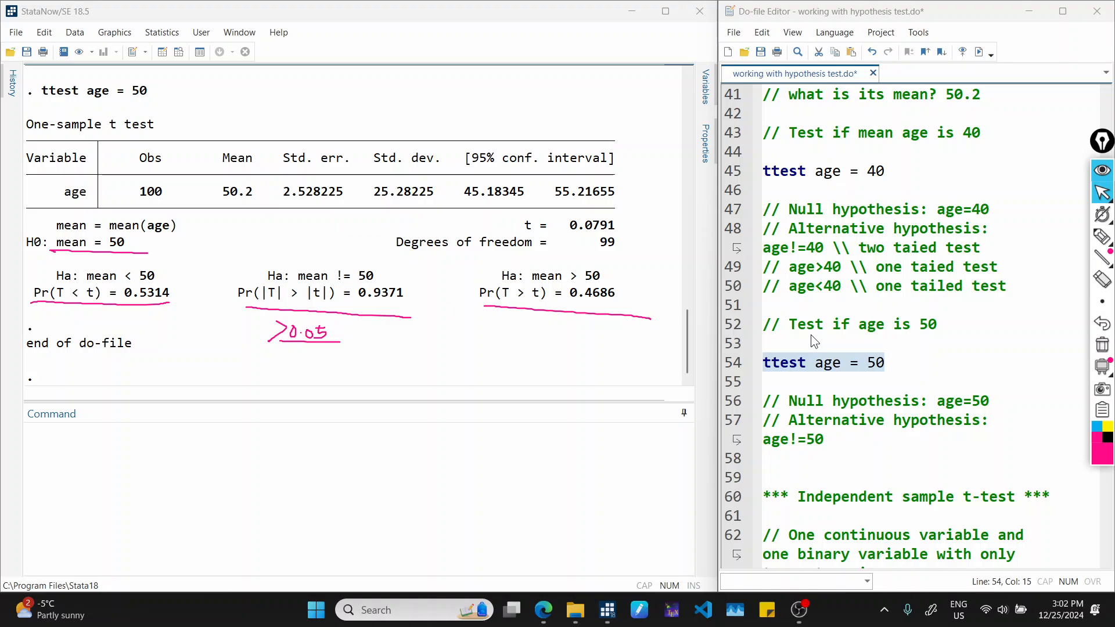
pyautogui.hotkey('ctrl', 'shift', '7')
pyautogui.scroll(-3, 819, 331)
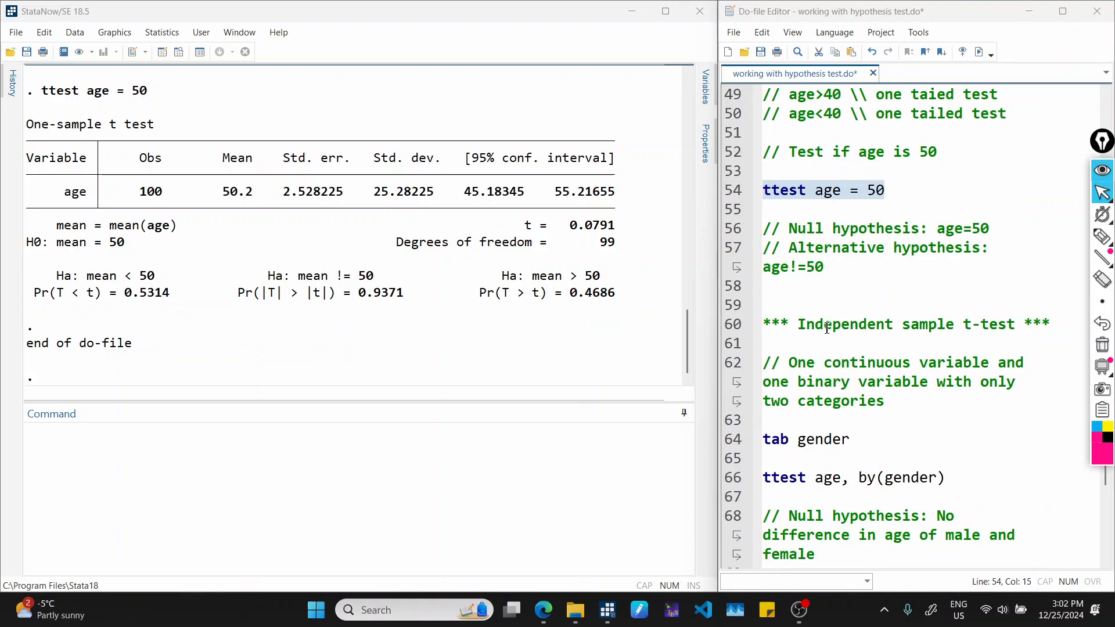
# Run the tab gender command from the Independent sample t-test section of the do-file.
pyautogui.scroll(-1, 826, 329)
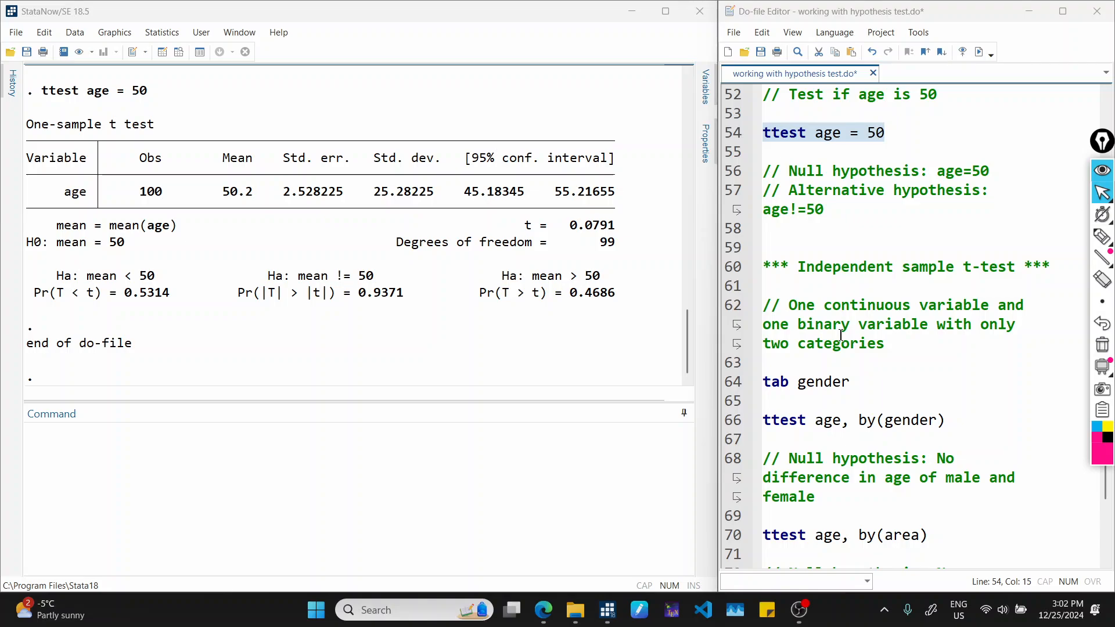
pyautogui.scroll(-1, 840, 335)
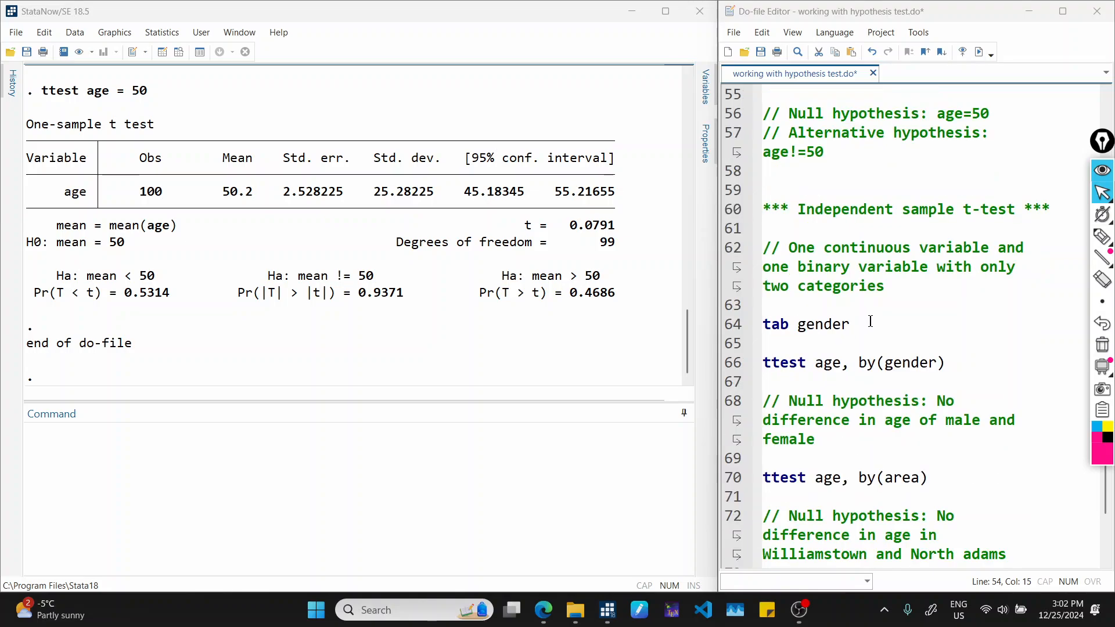
pyautogui.click(866, 326)
pyautogui.click(738, 326)
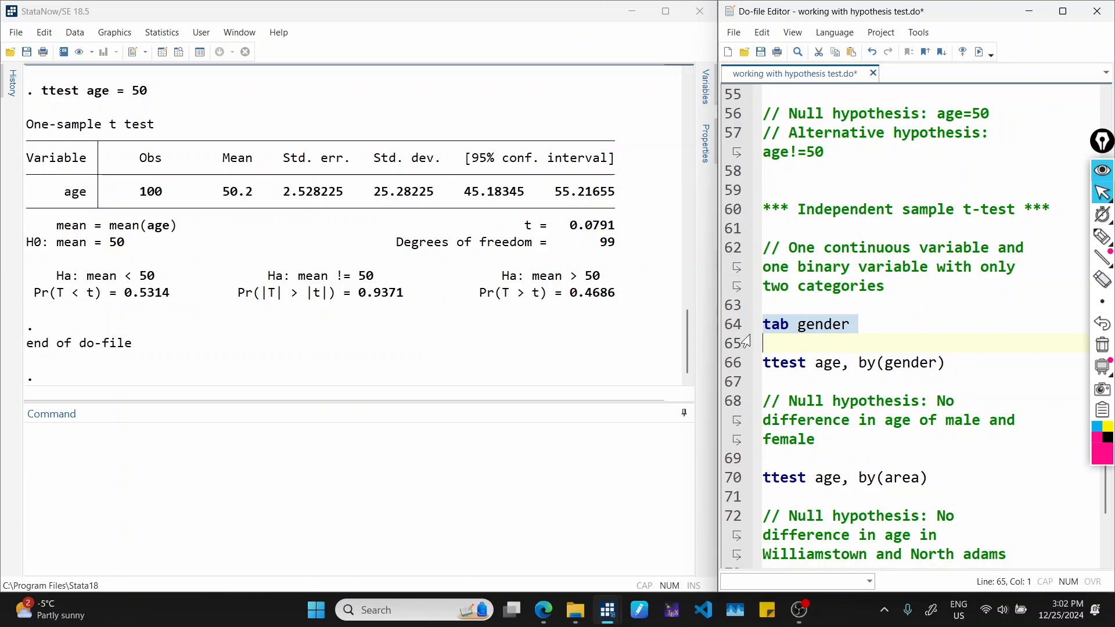
pyautogui.click(980, 51)
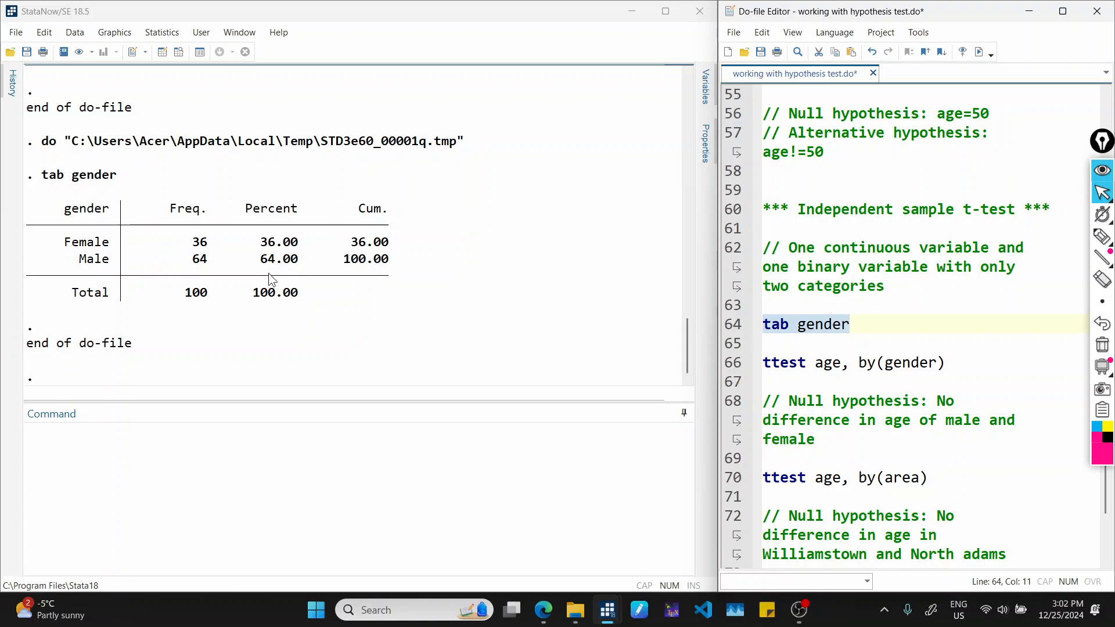
# Replace "of" with "between" in the null hypothesis comment about the age difference of male and female.
pyautogui.scroll(-2, 1055, 381)
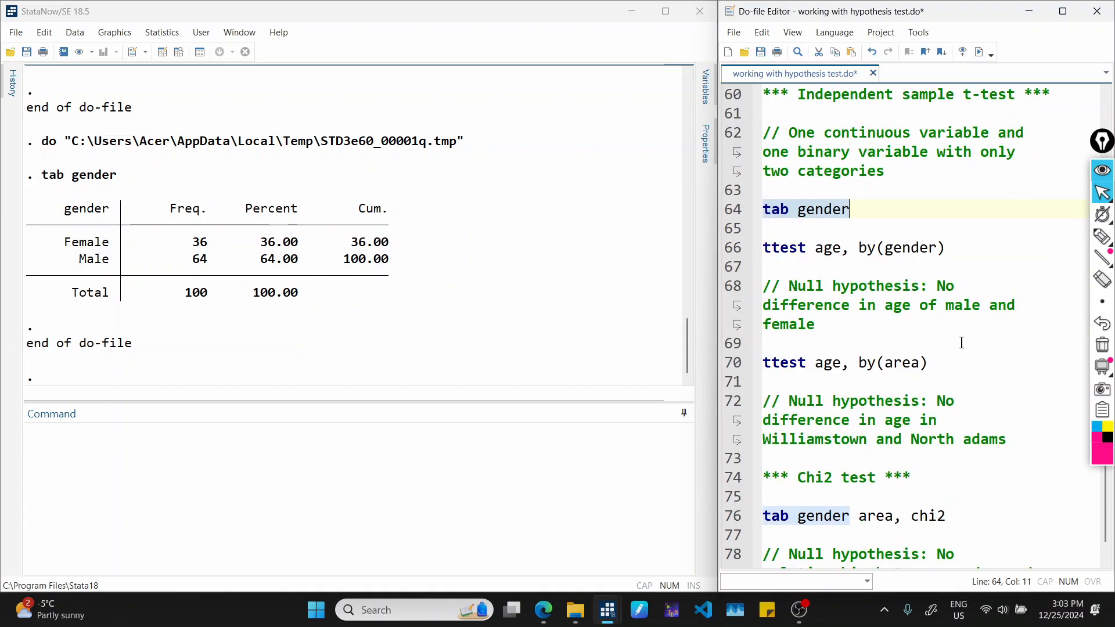
pyautogui.click(802, 288)
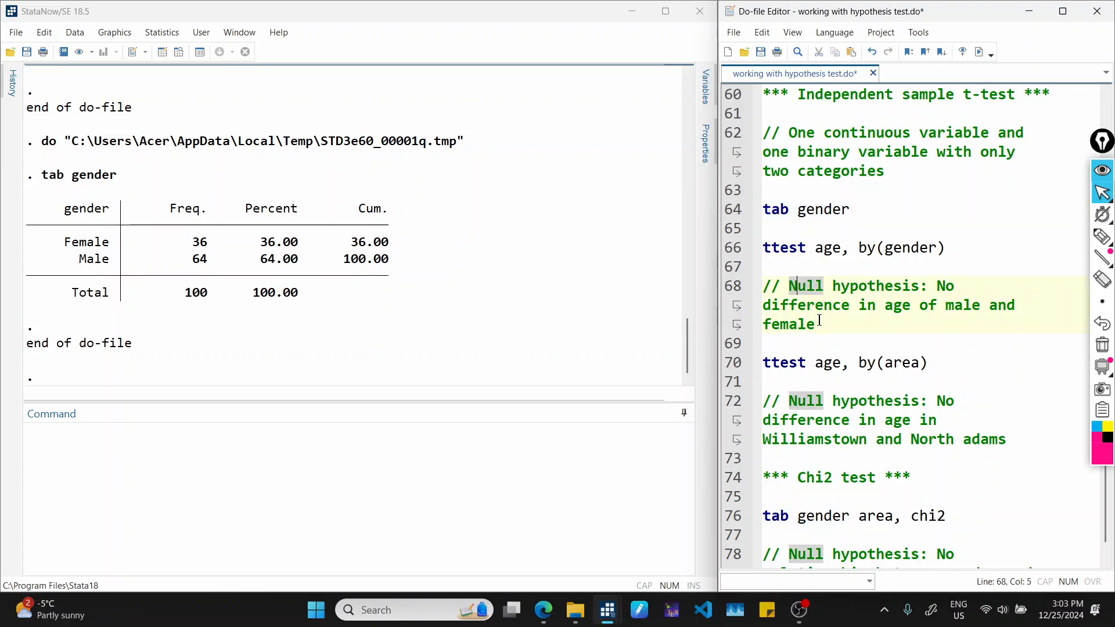
pyautogui.click(926, 303)
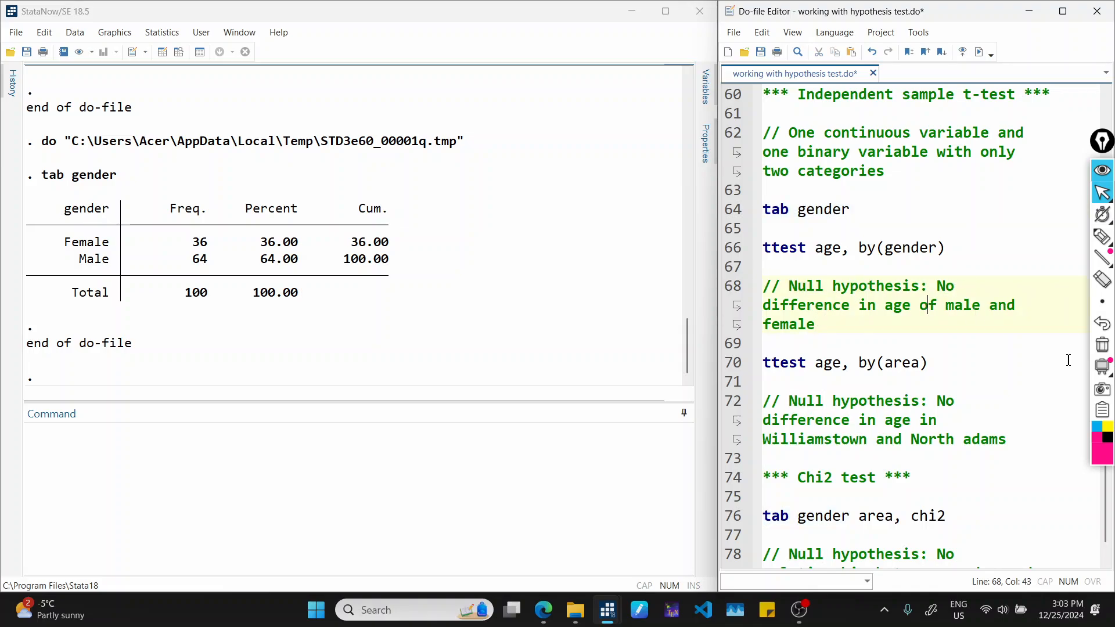
pyautogui.hotkey('ctrl', 'shift', 'Right')
pyautogui.hotkey('shift', 'Left')
pyautogui.press('Delete')
pyautogui.write('between')
pyautogui.press('Right')
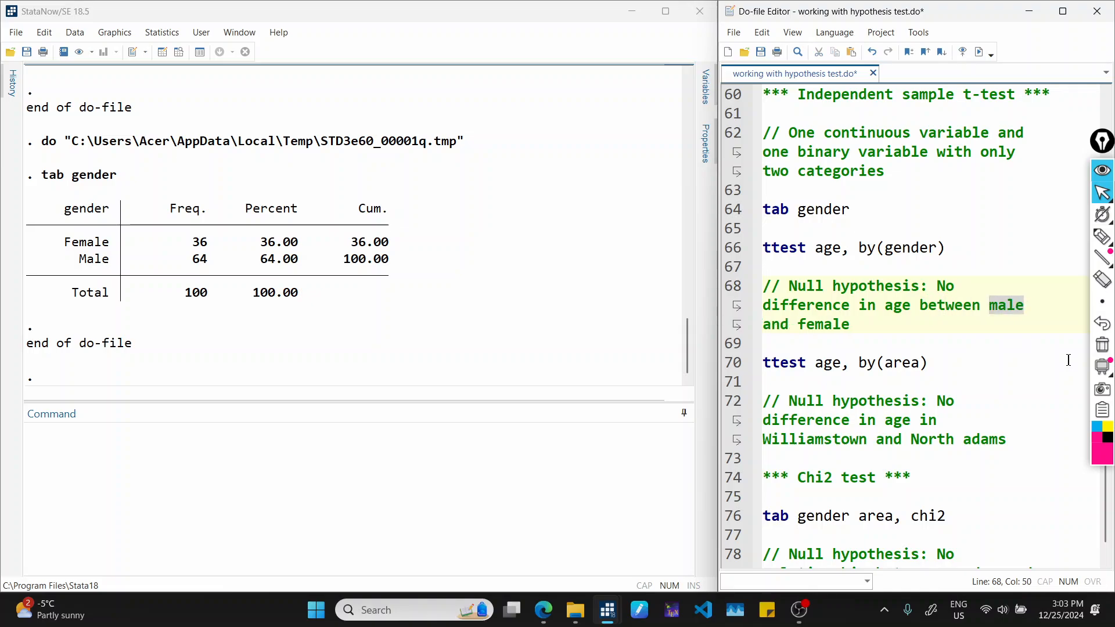
pyautogui.click(928, 326)
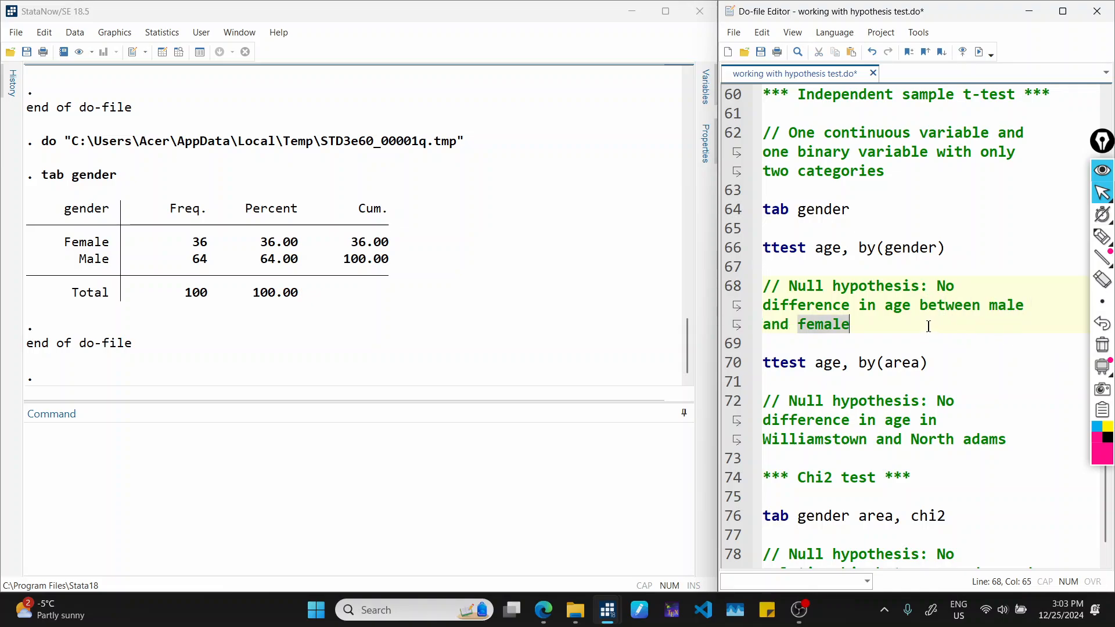
# Run ttest age, by(gender) and underline the null hypothesis diff = 0 and the difference definition with the annotation pen.
pyautogui.click(724, 253)
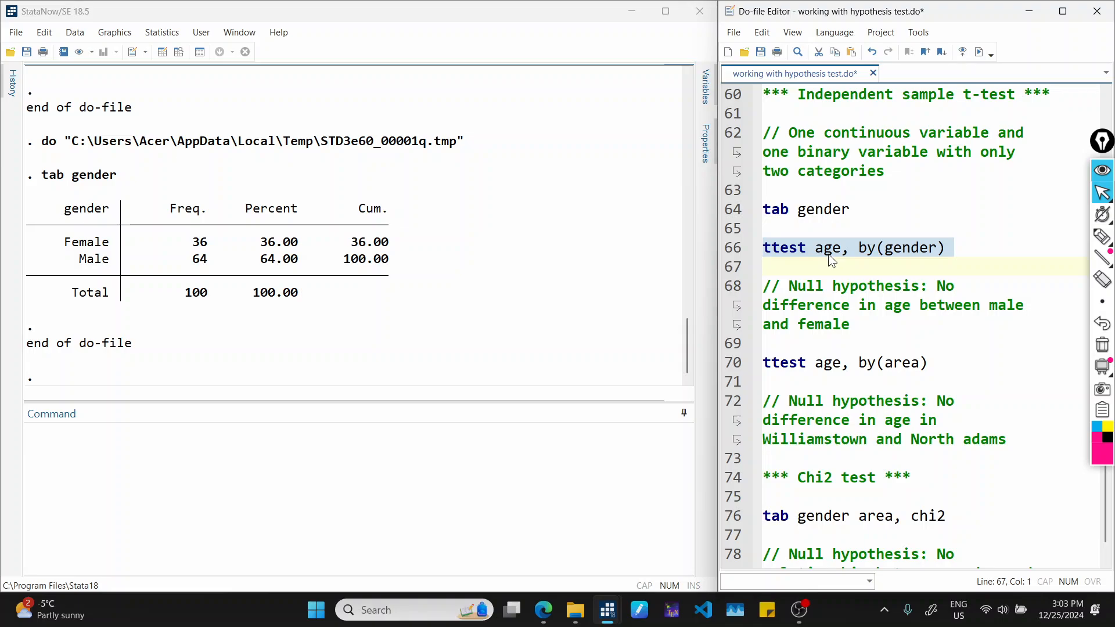
pyautogui.click(983, 52)
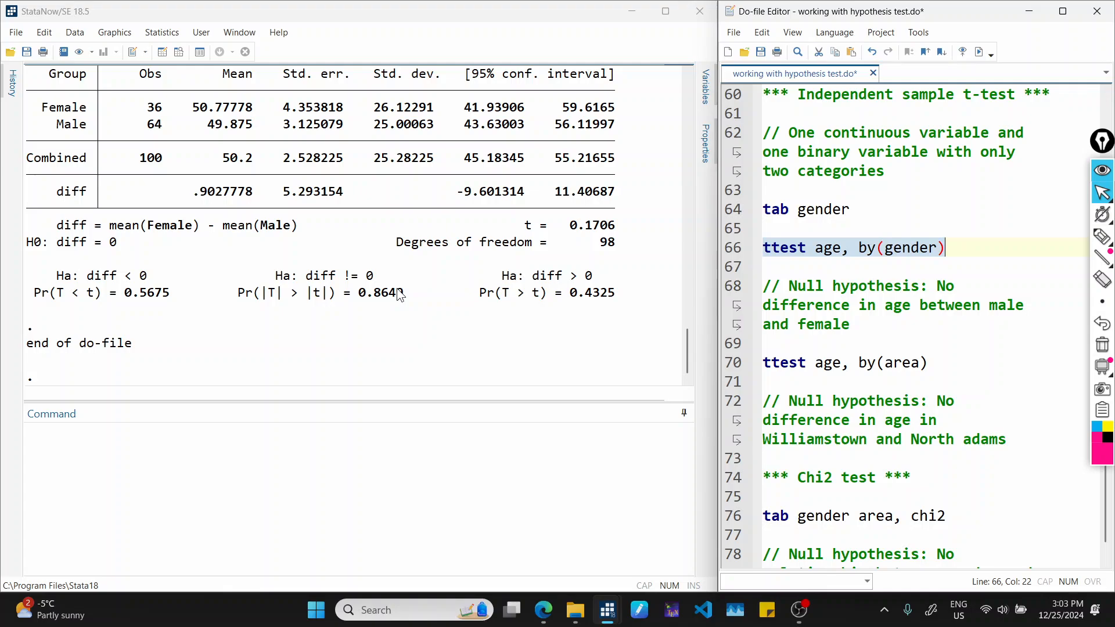
pyautogui.hotkey('ctrl', 'shift', '3')
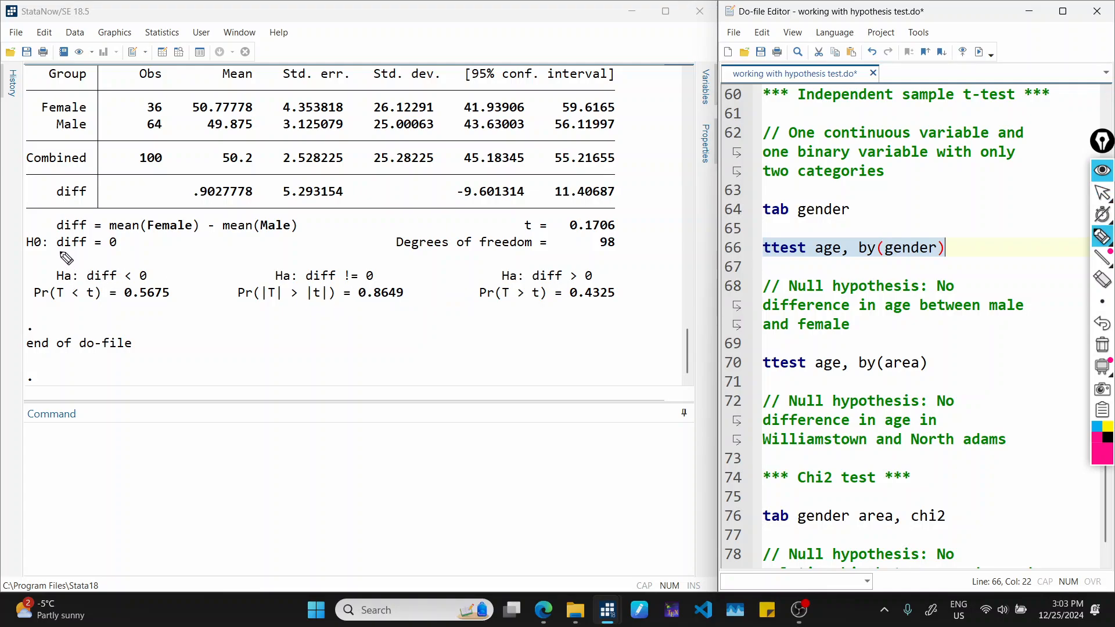
pyautogui.moveTo(51, 249); pyautogui.dragTo(131, 254)
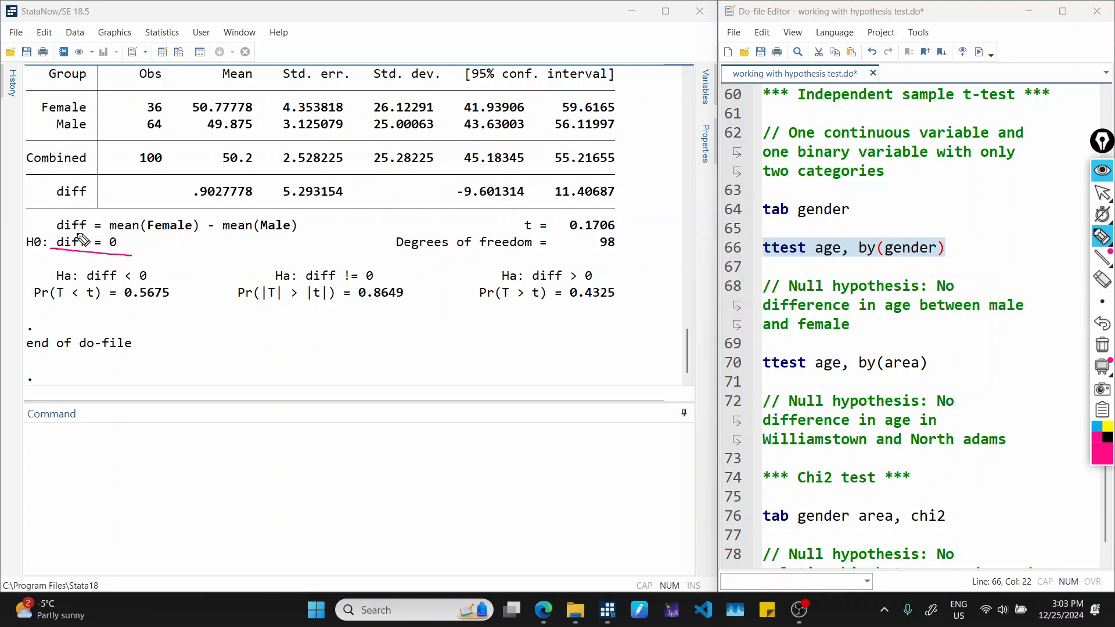
pyautogui.moveTo(76, 232); pyautogui.dragTo(295, 234)
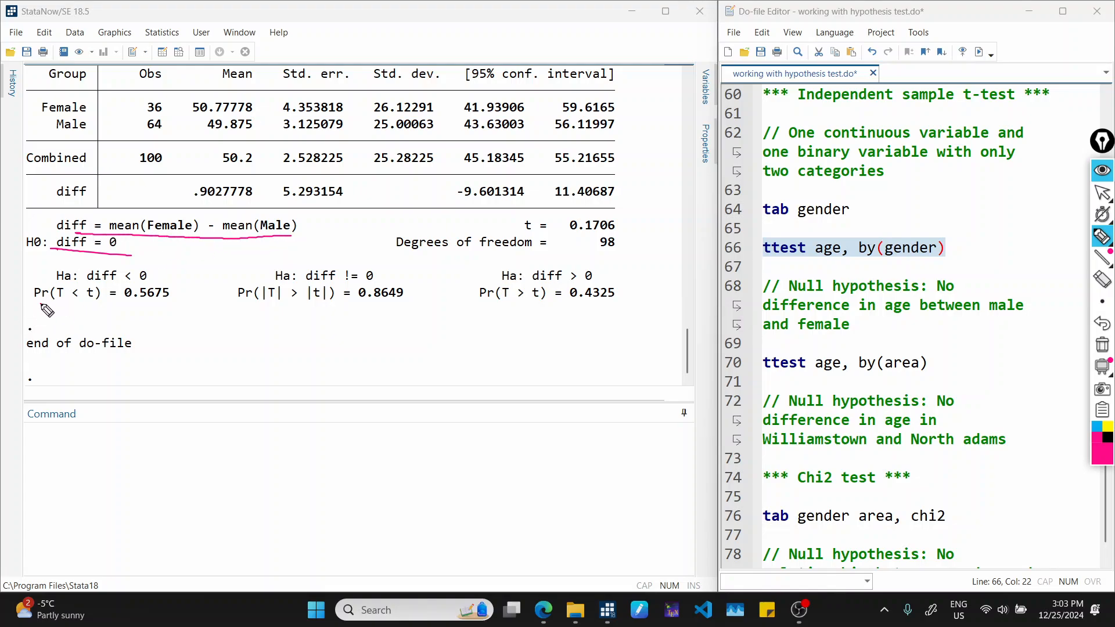
# Underline the p-values of the three alternative hypotheses in the age-by-gender t-test output.
pyautogui.moveTo(35, 306); pyautogui.dragTo(157, 306)
pyautogui.moveTo(236, 308); pyautogui.dragTo(408, 309)
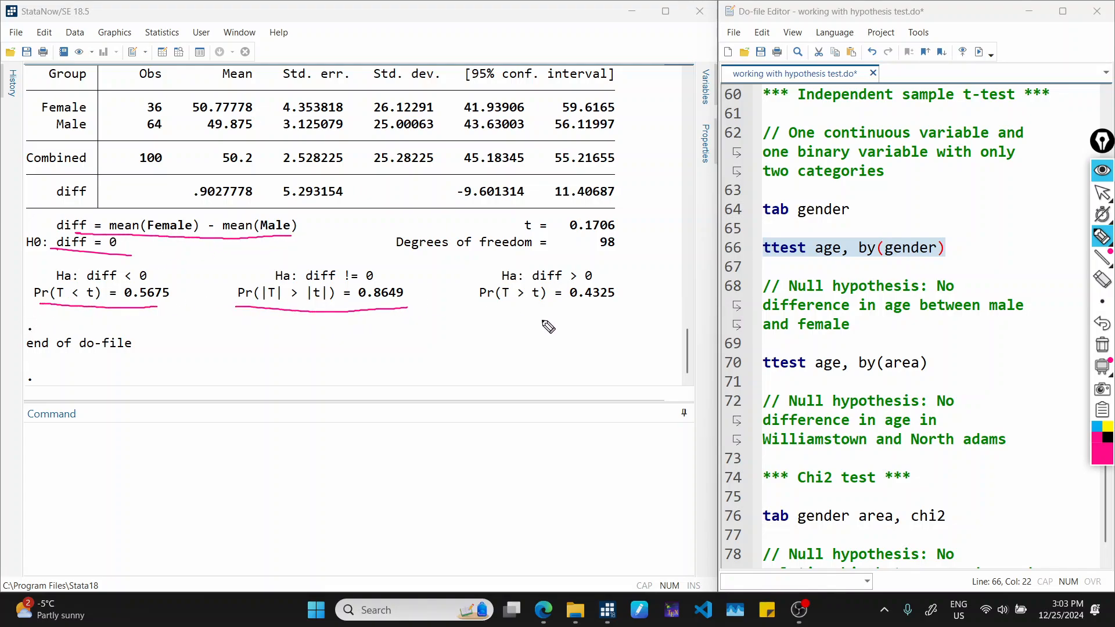
pyautogui.moveTo(487, 308); pyautogui.dragTo(631, 307)
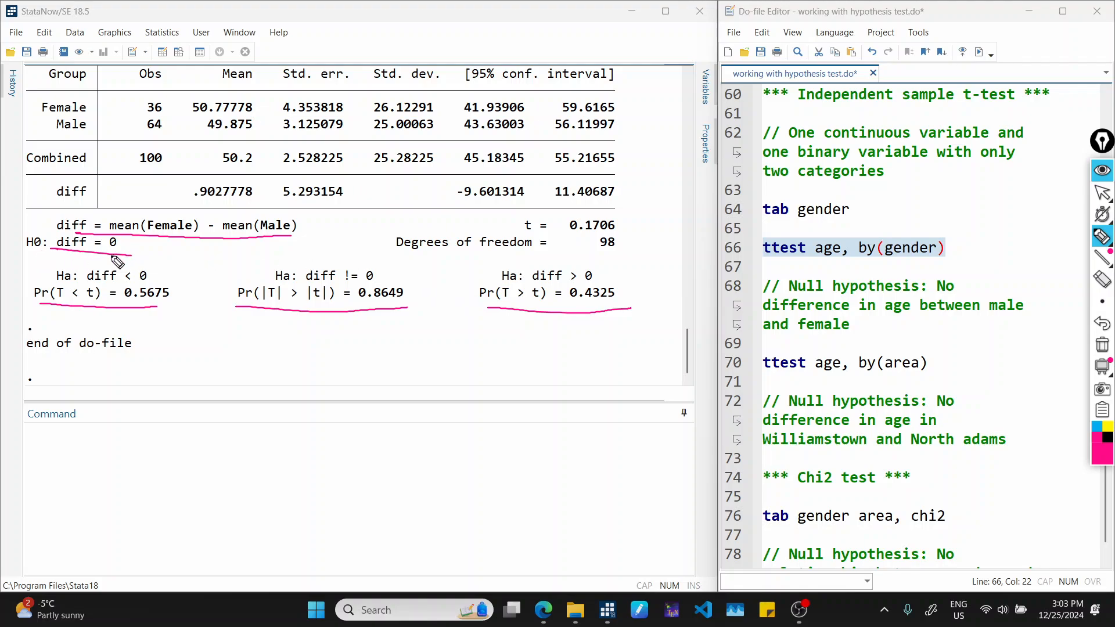
# Circle the 0 in the null hypothesis, underline Ha: diff < 0 and write "f < m" above it.
pyautogui.moveTo(123, 232)
pyautogui.mouseDown()
pyautogui.moveTo(107, 254)
pyautogui.moveTo(124, 232)
pyautogui.mouseUp()
pyautogui.moveTo(57, 282); pyautogui.dragTo(145, 283)
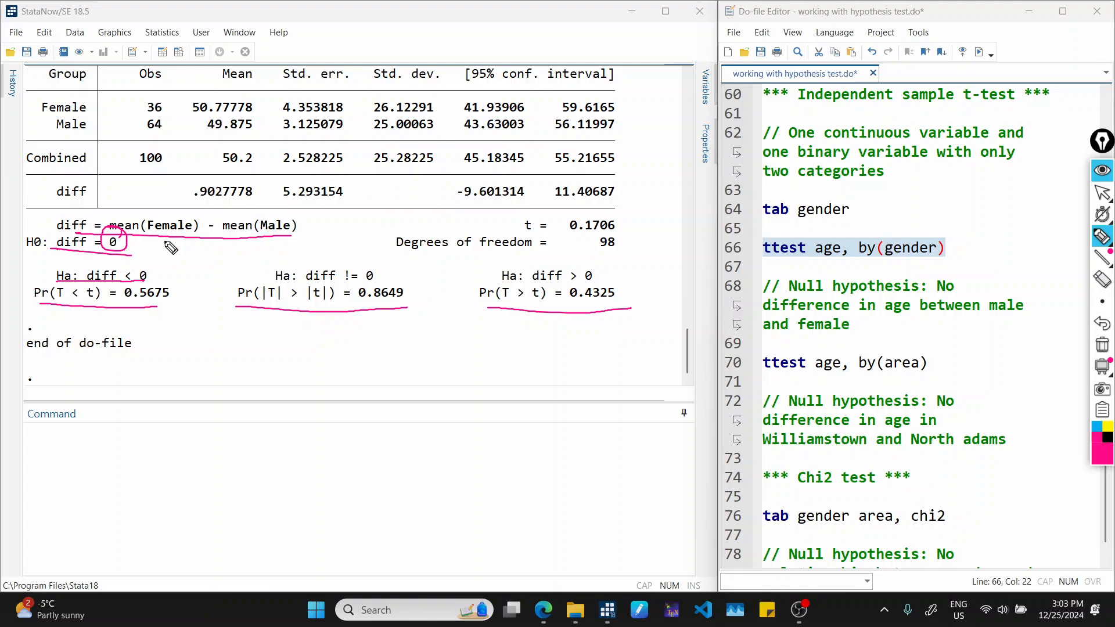
pyautogui.moveTo(162, 234); pyautogui.dragTo(161, 250)
pyautogui.moveTo(155, 244)
pyautogui.mouseDown()
pyautogui.moveTo(171, 244)
pyautogui.moveTo(154, 274)
pyautogui.moveTo(187, 258)
pyautogui.moveTo(205, 269)
pyautogui.mouseUp()
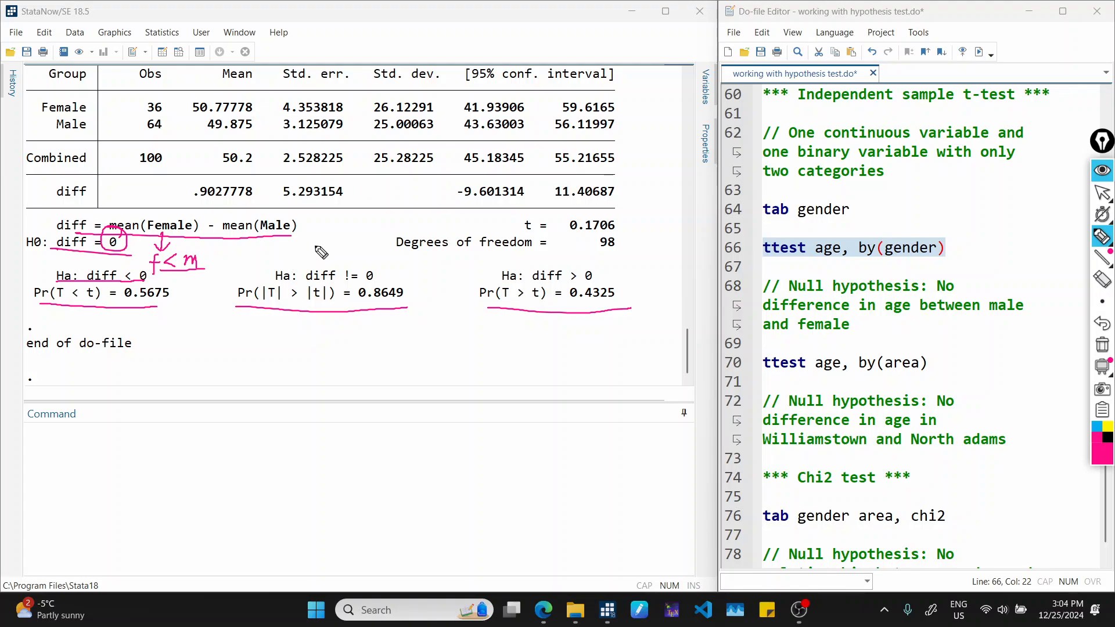
# Write "f ≠ m" above the diff != 0 alternative and "f > m" above the diff > 0 alternative.
pyautogui.moveTo(314, 241)
pyautogui.mouseDown()
pyautogui.moveTo(306, 258)
pyautogui.moveTo(314, 248)
pyautogui.mouseUp()
pyautogui.moveTo(318, 246); pyautogui.dragTo(329, 252)
pyautogui.moveTo(325, 241)
pyautogui.mouseDown()
pyautogui.moveTo(321, 257)
pyautogui.moveTo(347, 254)
pyautogui.mouseUp()
pyautogui.moveTo(551, 248); pyautogui.dragTo(540, 265)
pyautogui.moveTo(539, 257); pyautogui.dragTo(561, 260)
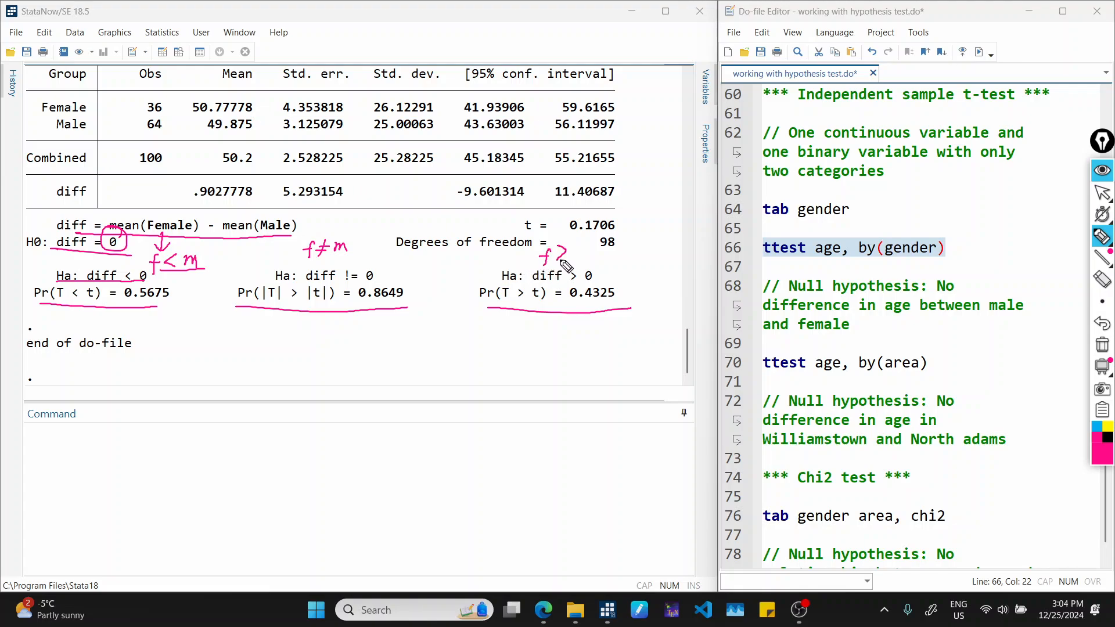
pyautogui.moveTo(579, 257); pyautogui.dragTo(584, 258)
# Write ">0.05" beneath each of the three p-values in the age-by-gender t-test output.
pyautogui.moveTo(138, 301)
pyautogui.mouseDown()
pyautogui.moveTo(150, 321)
pyautogui.moveTo(190, 311)
pyautogui.moveTo(180, 322)
pyautogui.mouseUp()
pyautogui.moveTo(183, 312); pyautogui.dragTo(200, 324)
pyautogui.moveTo(303, 320)
pyautogui.mouseDown()
pyautogui.moveTo(303, 334)
pyautogui.moveTo(320, 323)
pyautogui.mouseUp()
pyautogui.moveTo(329, 328); pyautogui.dragTo(329, 329)
pyautogui.moveTo(336, 323); pyautogui.dragTo(341, 331)
pyautogui.moveTo(339, 319); pyautogui.dragTo(359, 317)
pyautogui.moveTo(543, 326)
pyautogui.mouseDown()
pyautogui.moveTo(544, 337)
pyautogui.moveTo(574, 331)
pyautogui.mouseUp()
pyautogui.click(567, 335)
pyautogui.moveTo(581, 327)
pyautogui.mouseDown()
pyautogui.moveTo(575, 337)
pyautogui.moveTo(589, 325)
pyautogui.mouseUp()
pyautogui.moveTo(559, 343); pyautogui.dragTo(595, 343)
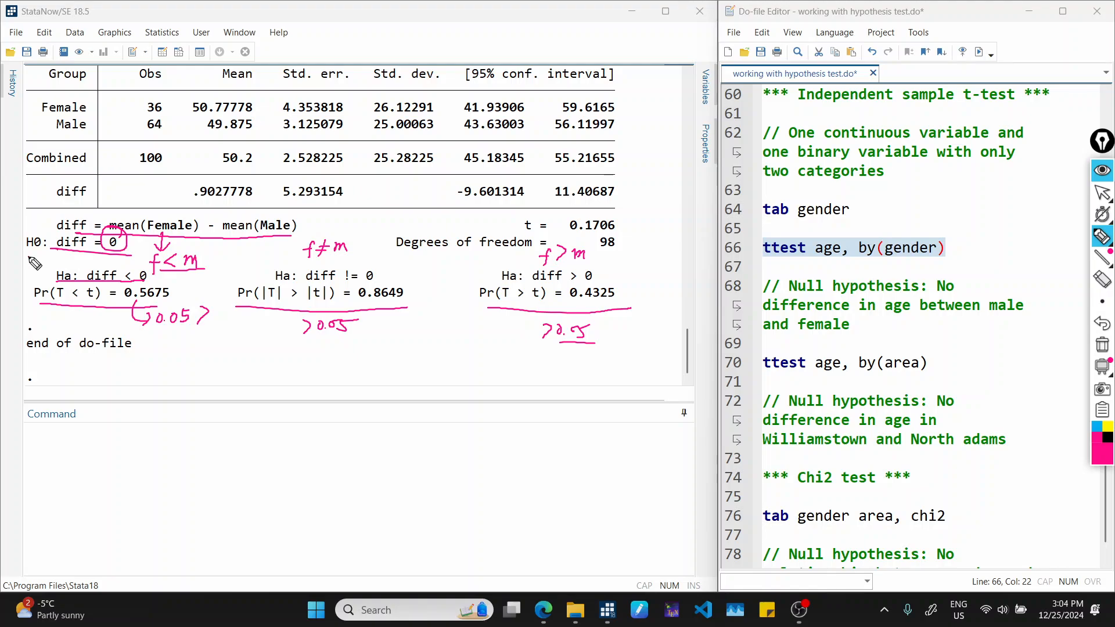
# Underline the null hypothesis diff = 0 again and circle the female and male mean ages.
pyautogui.moveTo(26, 256); pyautogui.dragTo(137, 257)
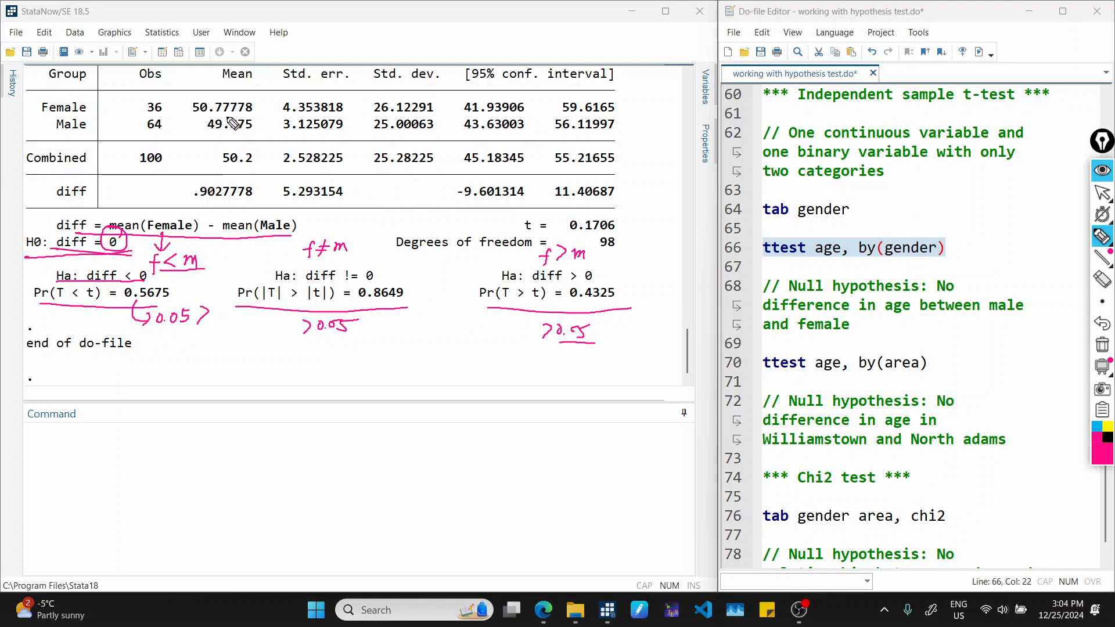
pyautogui.moveTo(262, 111)
pyautogui.mouseDown()
pyautogui.moveTo(244, 81)
pyautogui.moveTo(189, 116)
pyautogui.moveTo(273, 116)
pyautogui.moveTo(255, 87)
pyautogui.mouseUp()
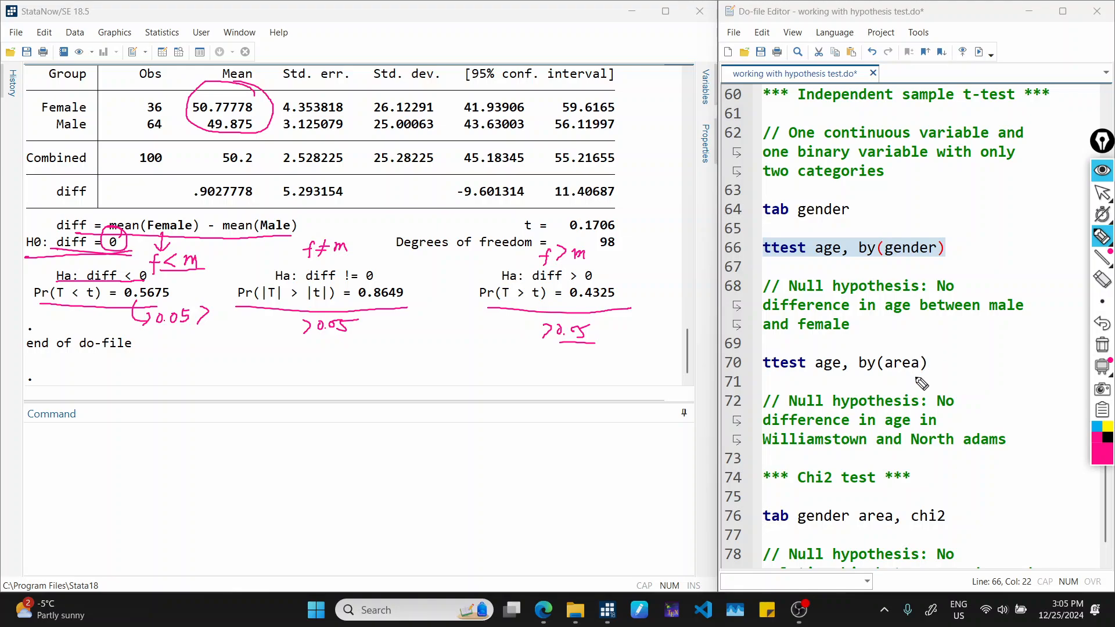
# Clear the pen annotations and run the ttest age, by(area) command from the do-file.
pyautogui.hotkey('ctrl', 'shift', '7')
pyautogui.hotkey('ctrl', 'shift', '1')
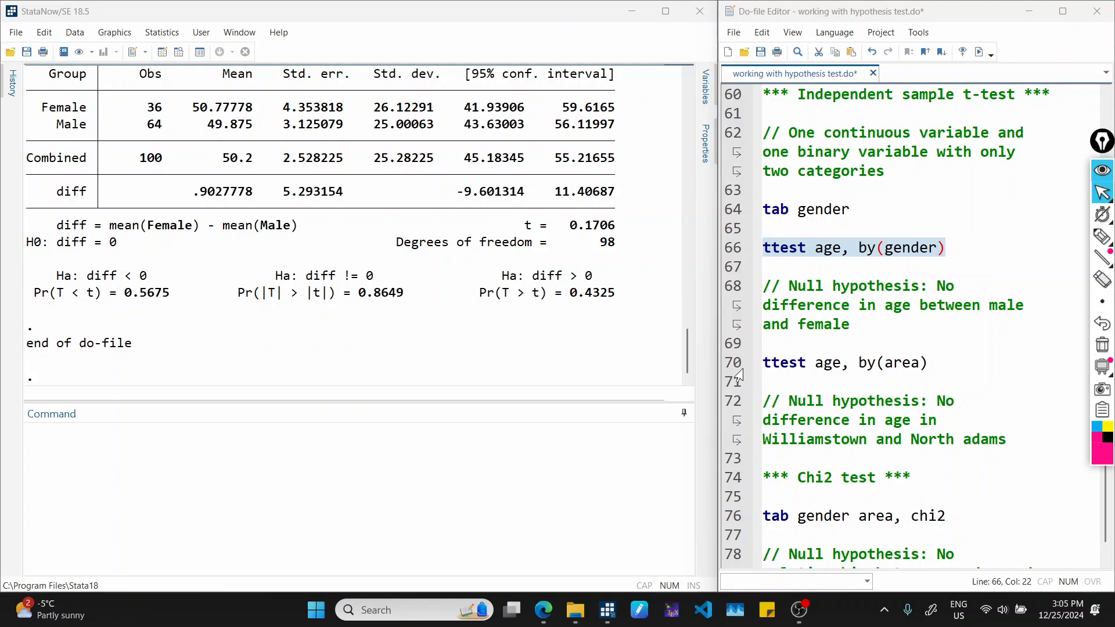
pyautogui.click(757, 368)
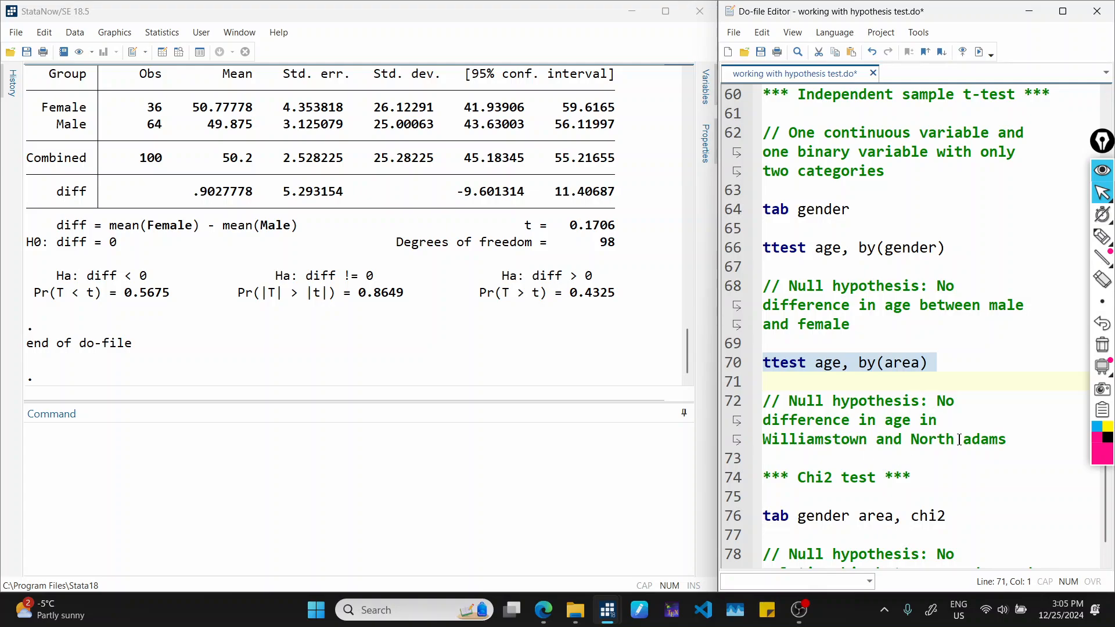
pyautogui.click(981, 54)
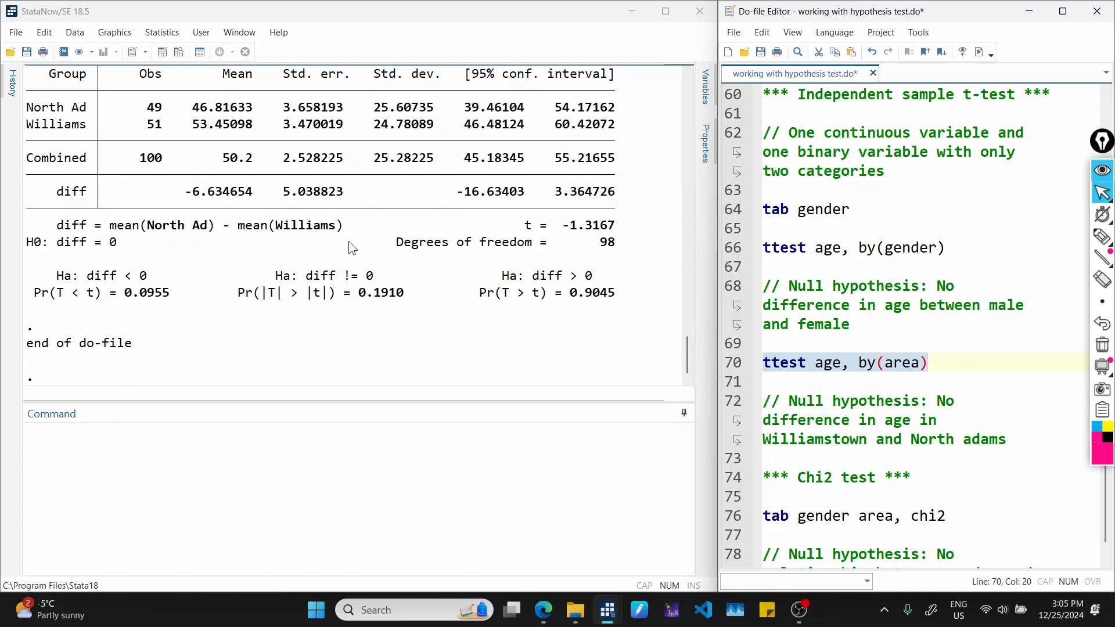
# Underline the null hypothesis and diff < 0, and write "N < W", "N ≠ W" and "N > W" above the three alternatives.
pyautogui.hotkey('ctrl', 'shift', '3')
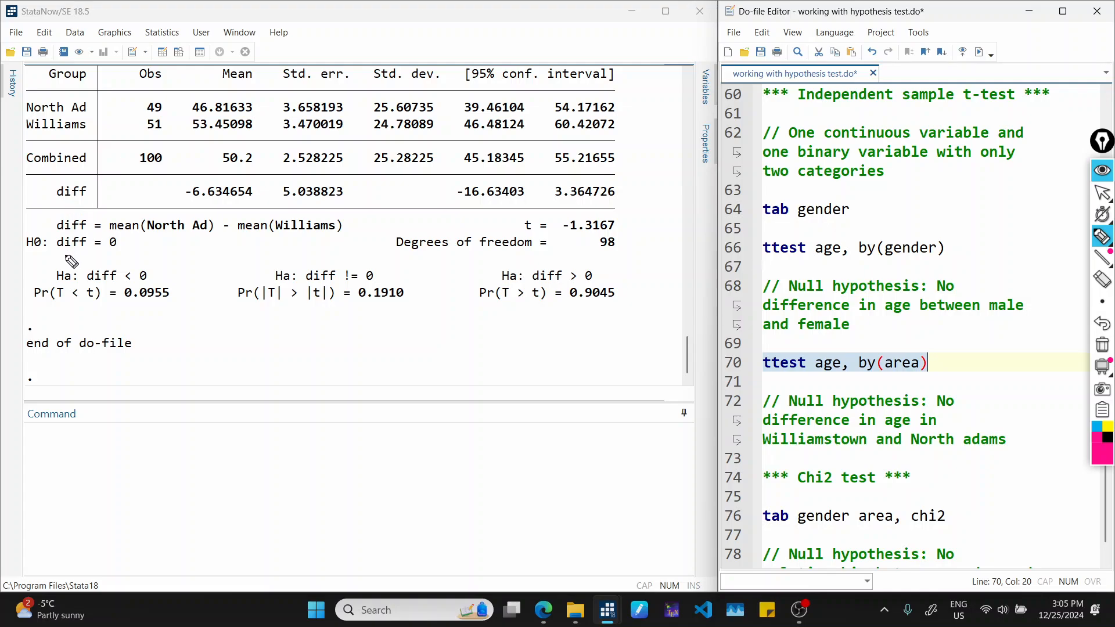
pyautogui.moveTo(52, 251); pyautogui.dragTo(134, 249)
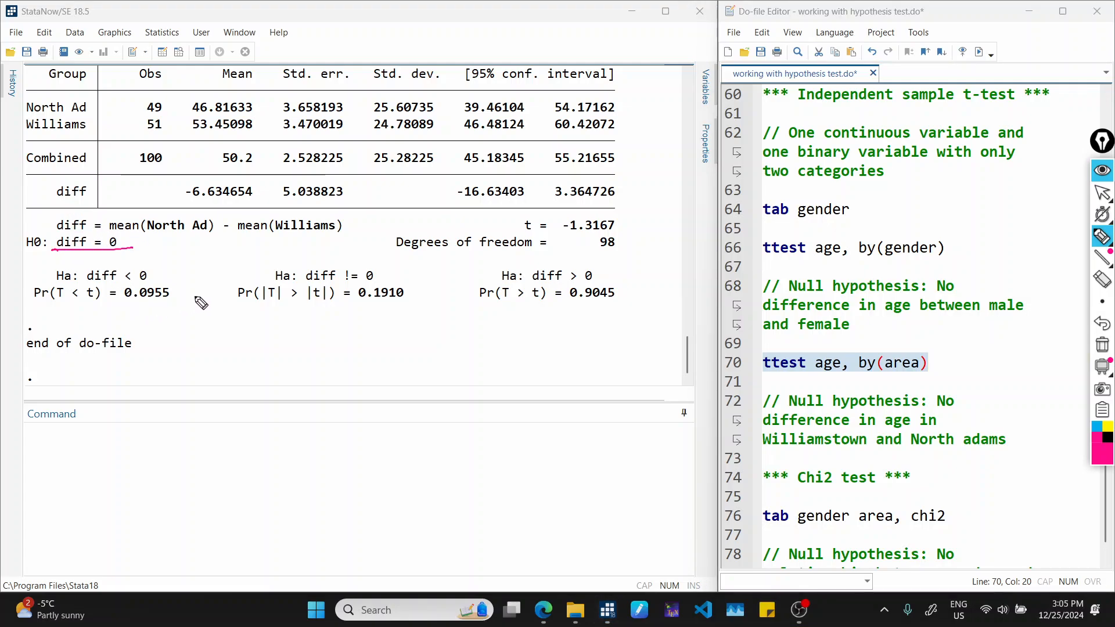
pyautogui.moveTo(87, 283); pyautogui.dragTo(152, 283)
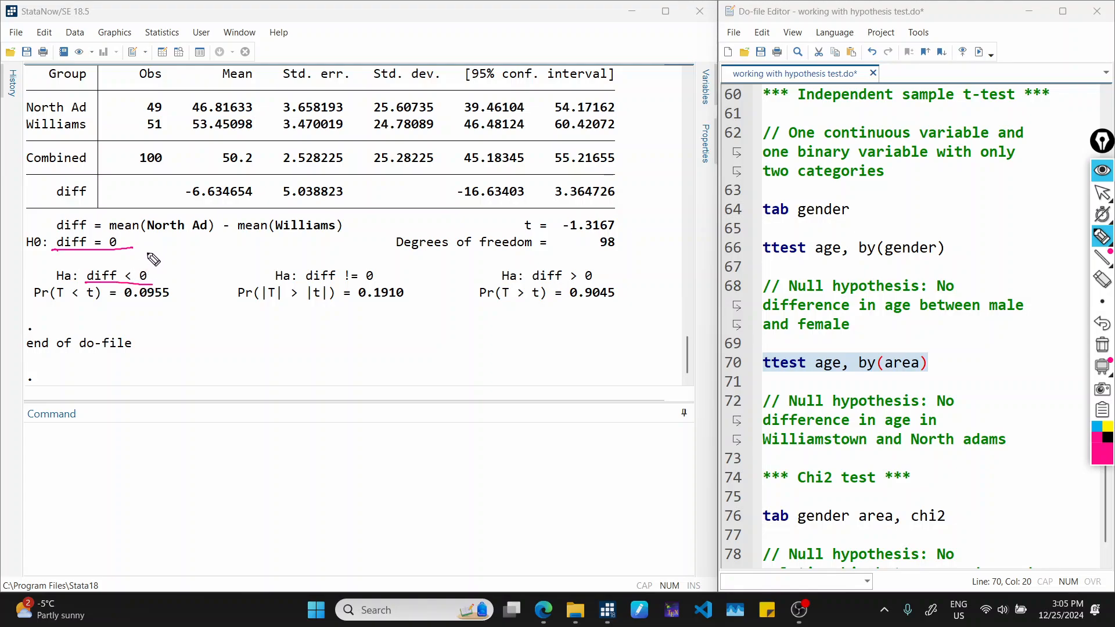
pyautogui.moveTo(145, 259); pyautogui.dragTo(192, 245)
pyautogui.moveTo(286, 259)
pyautogui.mouseDown()
pyautogui.moveTo(298, 246)
pyautogui.moveTo(320, 253)
pyautogui.moveTo(300, 270)
pyautogui.moveTo(336, 246)
pyautogui.mouseUp()
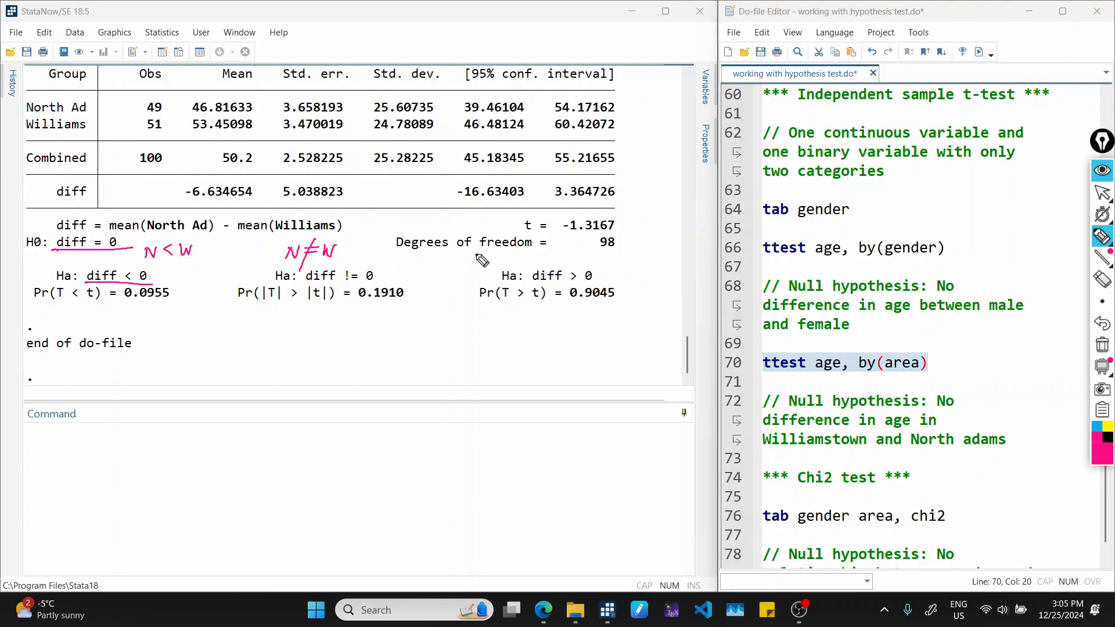
pyautogui.moveTo(523, 261); pyautogui.dragTo(574, 249)
# Underline the diff < 0 p-value, point an arrow to a written "10%", and underline Pr(T < t) and "N < W".
pyautogui.moveTo(121, 302)
pyautogui.mouseDown()
pyautogui.moveTo(169, 301)
pyautogui.moveTo(160, 330)
pyautogui.mouseUp()
pyautogui.moveTo(159, 320); pyautogui.dragTo(169, 331)
pyautogui.moveTo(175, 322)
pyautogui.mouseDown()
pyautogui.moveTo(182, 334)
pyautogui.moveTo(184, 321)
pyautogui.mouseUp()
pyautogui.moveTo(191, 330); pyautogui.dragTo(195, 337)
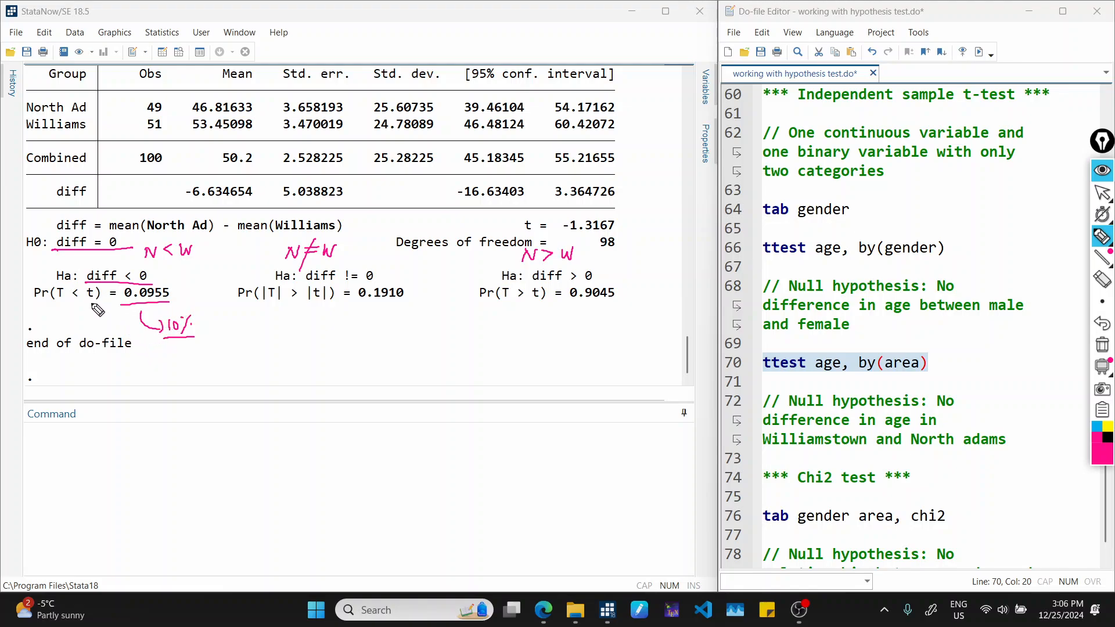
pyautogui.moveTo(41, 308); pyautogui.dragTo(105, 307)
pyautogui.moveTo(144, 262); pyautogui.dragTo(203, 266)
# Underline the diff != 0 and diff > 0 p-values and write ">10%" with an arrow beneath each.
pyautogui.moveTo(353, 307); pyautogui.dragTo(411, 307)
pyautogui.moveTo(383, 313); pyautogui.dragTo(376, 349)
pyautogui.moveTo(391, 337)
pyautogui.mouseDown()
pyautogui.moveTo(384, 351)
pyautogui.moveTo(411, 354)
pyautogui.mouseUp()
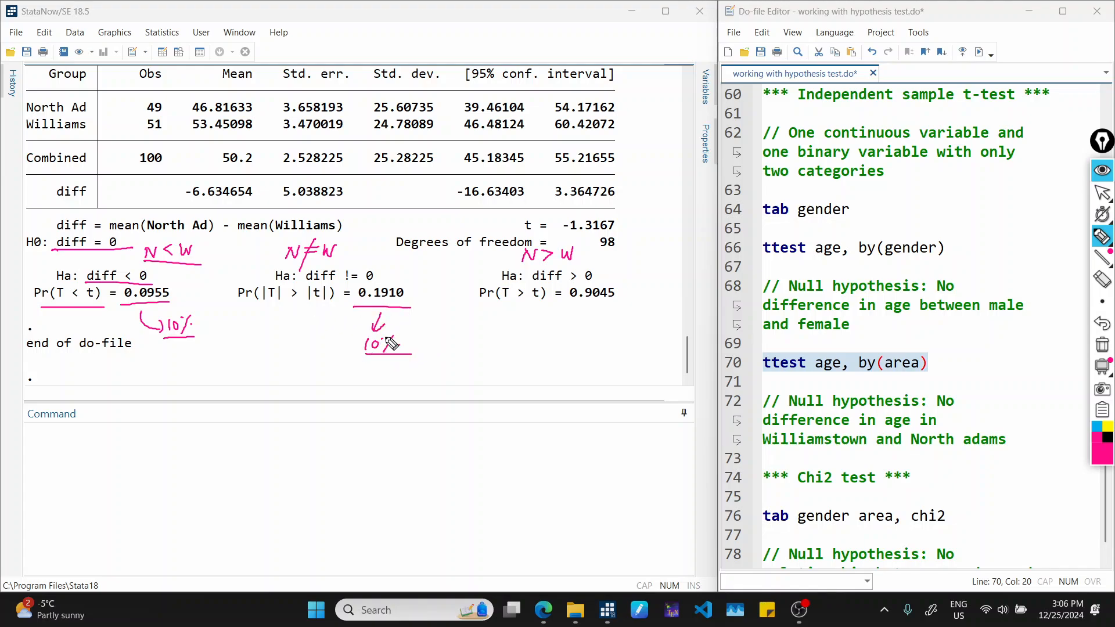
pyautogui.moveTo(347, 337); pyautogui.dragTo(347, 352)
pyautogui.moveTo(569, 302)
pyautogui.mouseDown()
pyautogui.moveTo(610, 301)
pyautogui.moveTo(584, 325)
pyautogui.mouseUp()
pyautogui.moveTo(558, 327)
pyautogui.mouseDown()
pyautogui.moveTo(557, 342)
pyautogui.moveTo(569, 341)
pyautogui.mouseUp()
pyautogui.moveTo(575, 333); pyautogui.dragTo(606, 350)
pyautogui.click(589, 333)
pyautogui.click(596, 338)
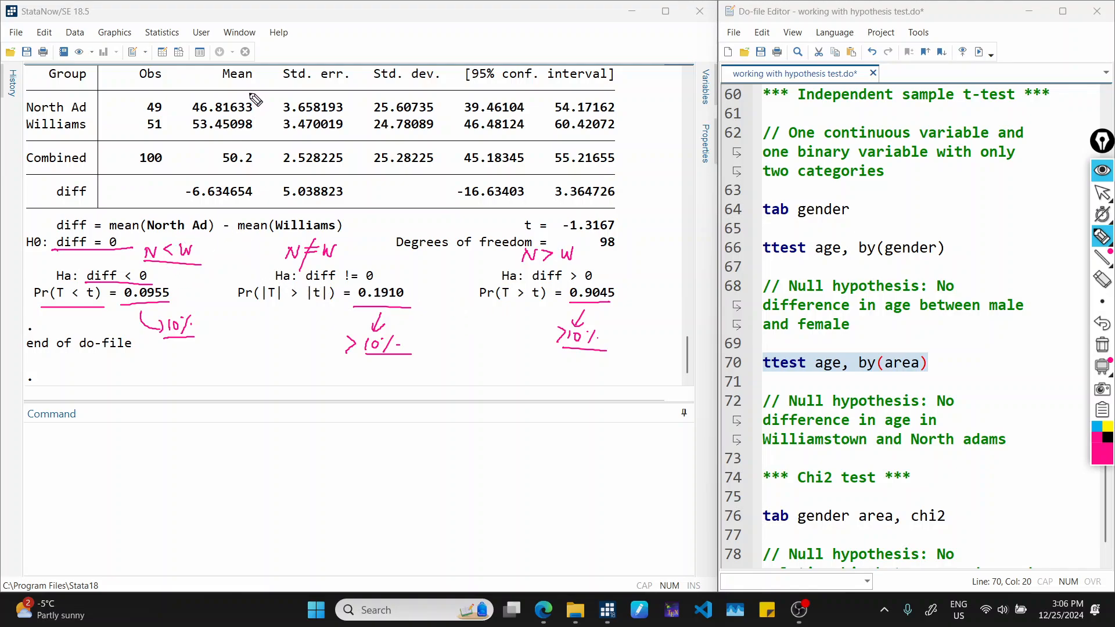
# Circle the two area mean ages, mark the diff < 0 p-value, and write an underlined "5%" beneath its "10%" note.
pyautogui.moveTo(250, 91)
pyautogui.mouseDown()
pyautogui.moveTo(180, 116)
pyautogui.moveTo(234, 143)
pyautogui.moveTo(250, 93)
pyautogui.mouseUp()
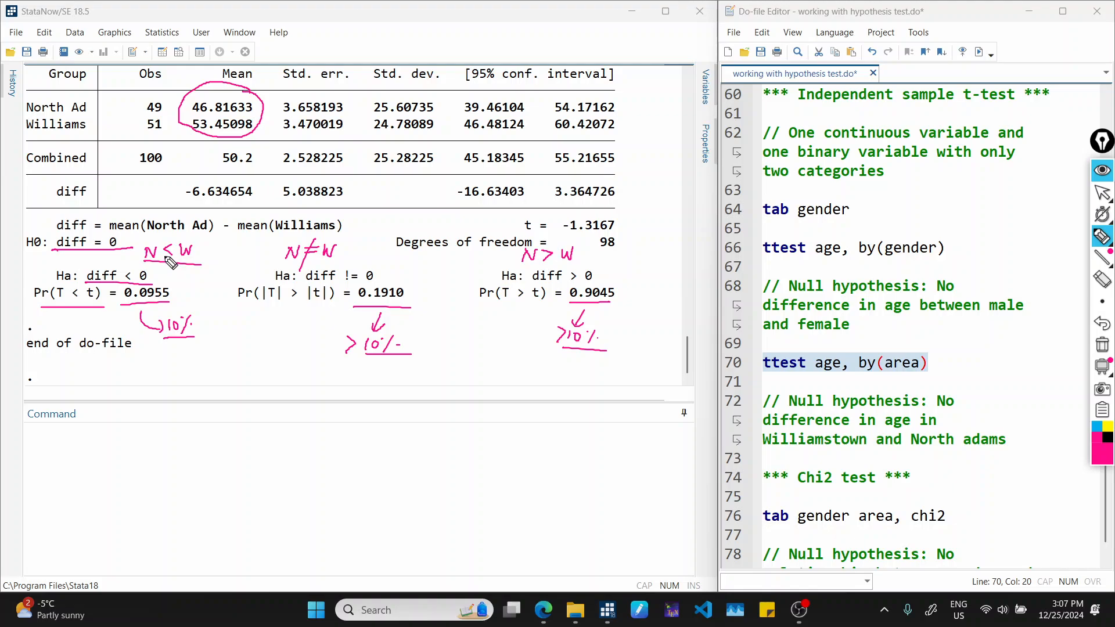
pyautogui.moveTo(160, 304); pyautogui.dragTo(194, 303)
pyautogui.moveTo(178, 358)
pyautogui.mouseDown()
pyautogui.moveTo(173, 376)
pyautogui.moveTo(207, 375)
pyautogui.mouseUp()
pyautogui.click(185, 359)
pyautogui.click(197, 366)
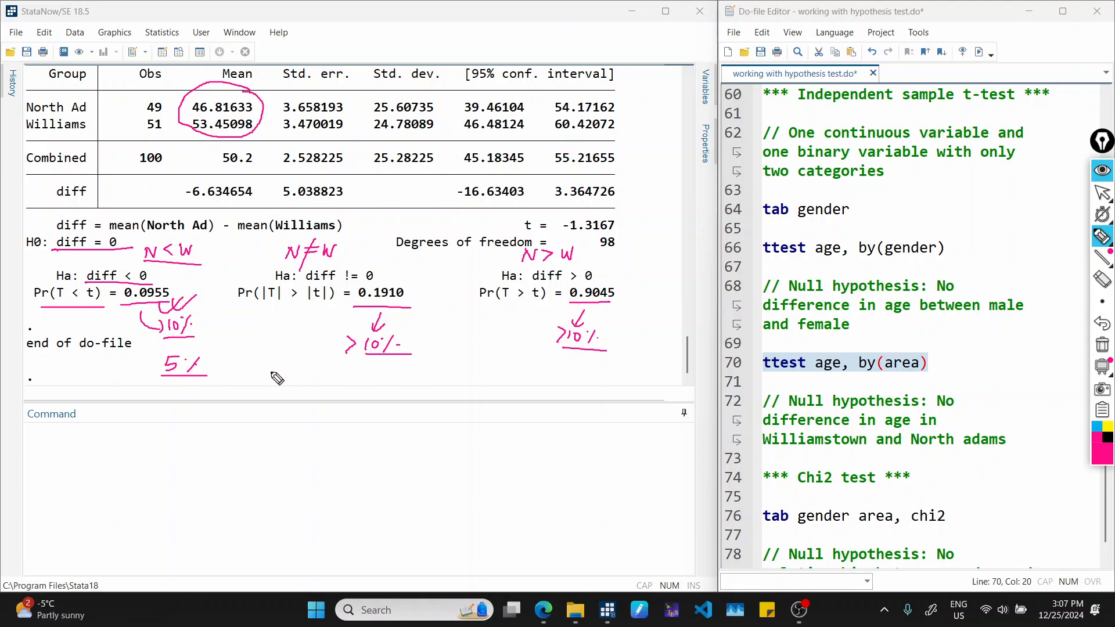
# Write and underline the significance levels "1%, 5% and 10%" below the area t-test results.
pyautogui.moveTo(267, 362)
pyautogui.mouseDown()
pyautogui.moveTo(265, 380)
pyautogui.moveTo(277, 383)
pyautogui.moveTo(331, 372)
pyautogui.moveTo(410, 379)
pyautogui.mouseUp()
pyautogui.click(277, 365)
pyautogui.click(285, 381)
pyautogui.moveTo(263, 386); pyautogui.dragTo(404, 389)
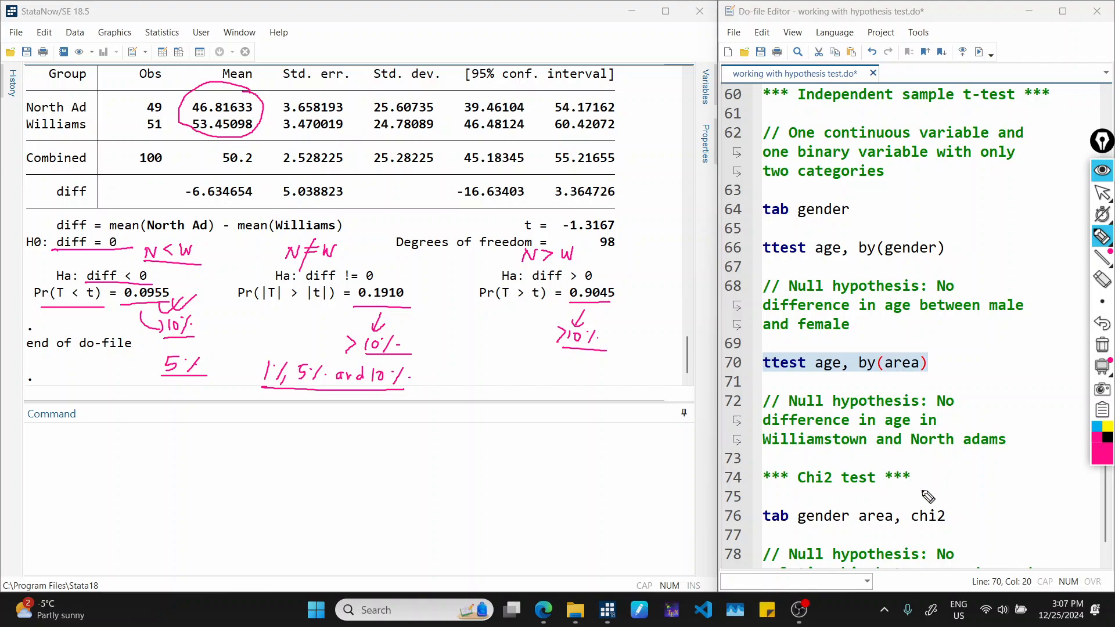
# Clear the pen annotations and run only the chi-square test line "tab gender area, chi2" from the do-file.
pyautogui.hotkey('ctrl', 'shift', '7')
pyautogui.hotkey('ctrl', 'shift', '1')
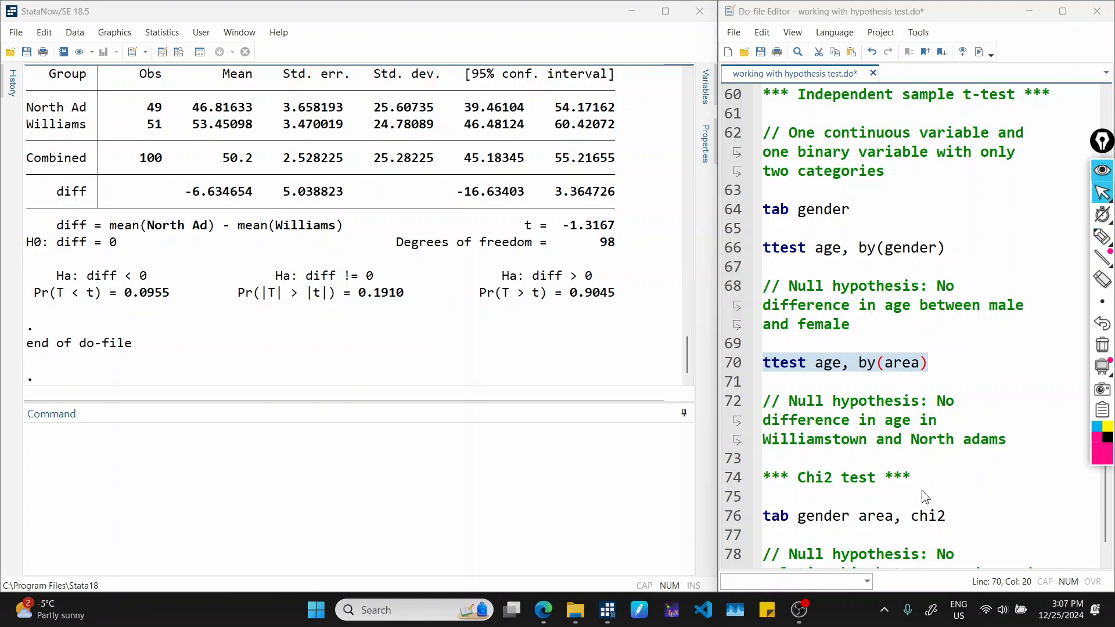
pyautogui.scroll(-1, 928, 390)
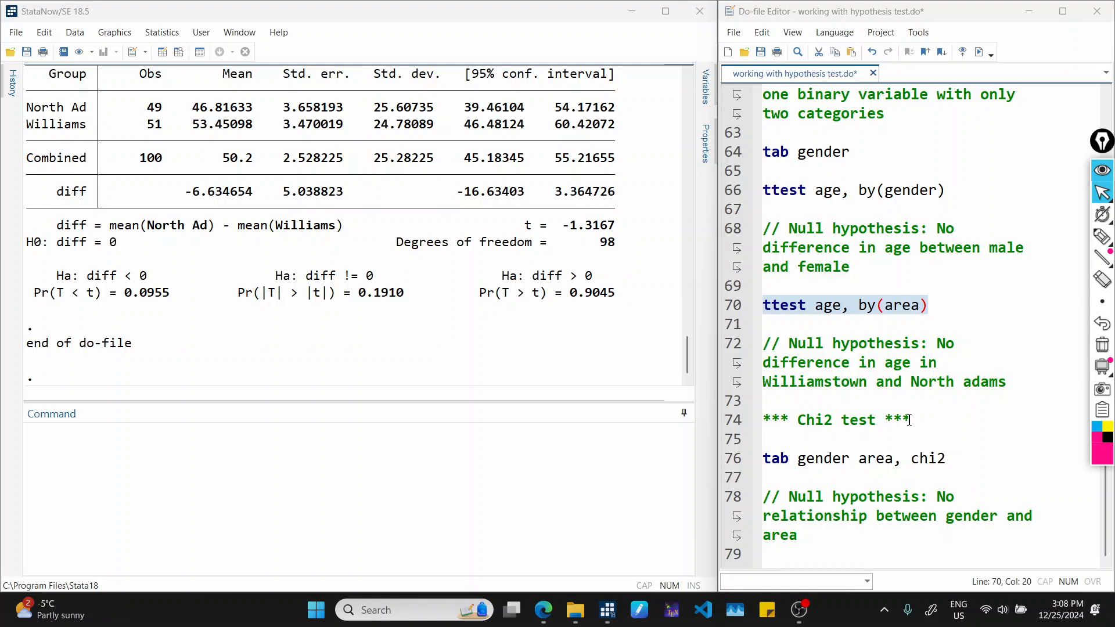
pyautogui.moveTo(815, 465); pyautogui.dragTo(900, 465)
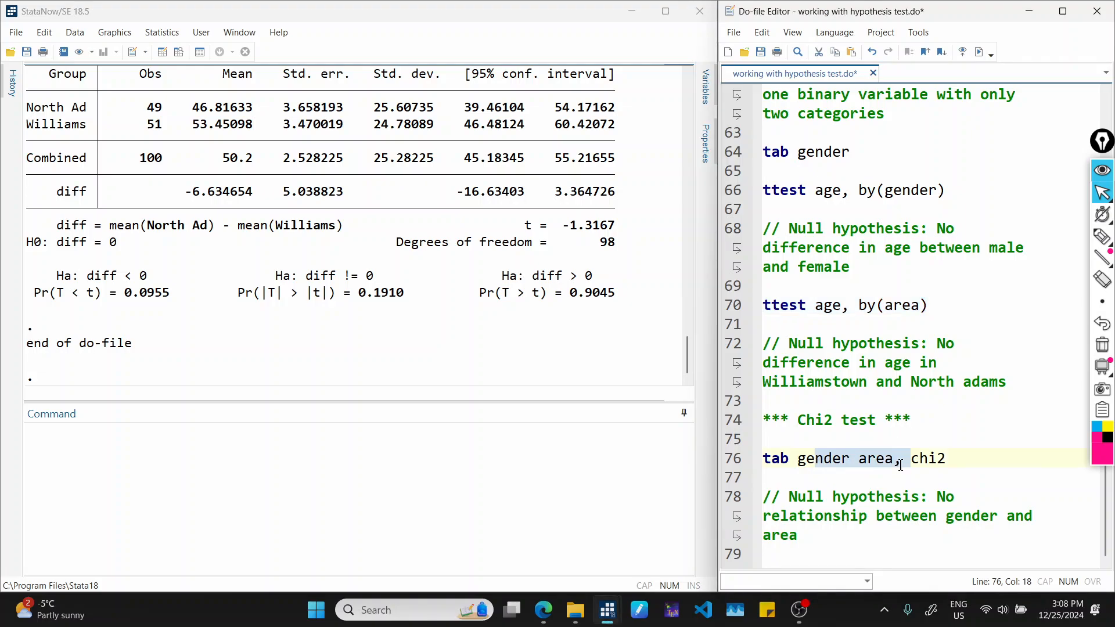
pyautogui.click(730, 461)
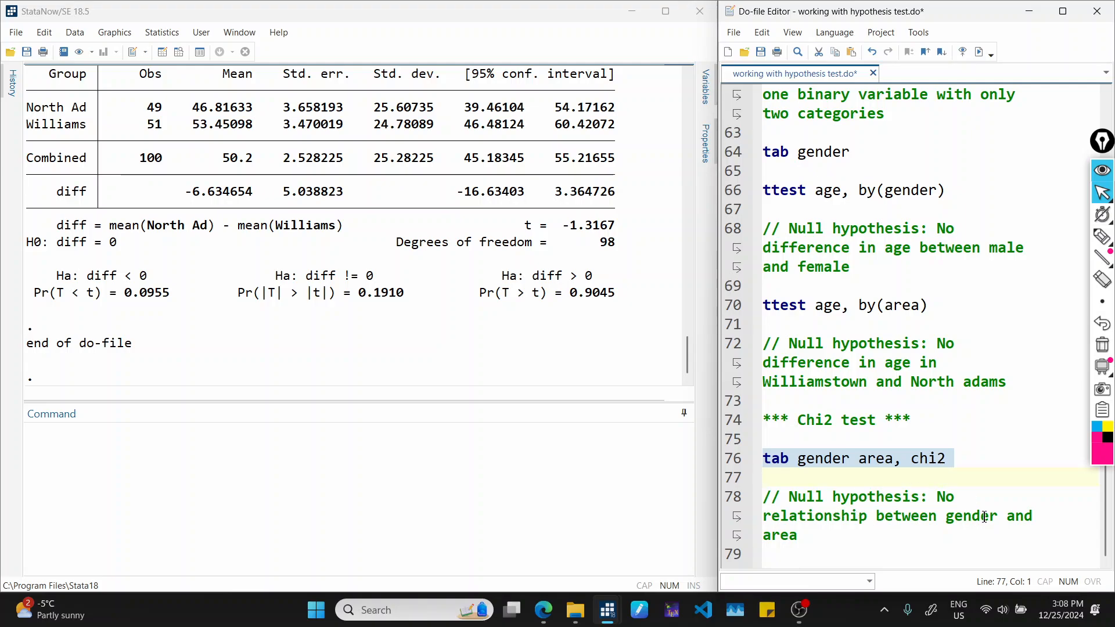
pyautogui.click(978, 51)
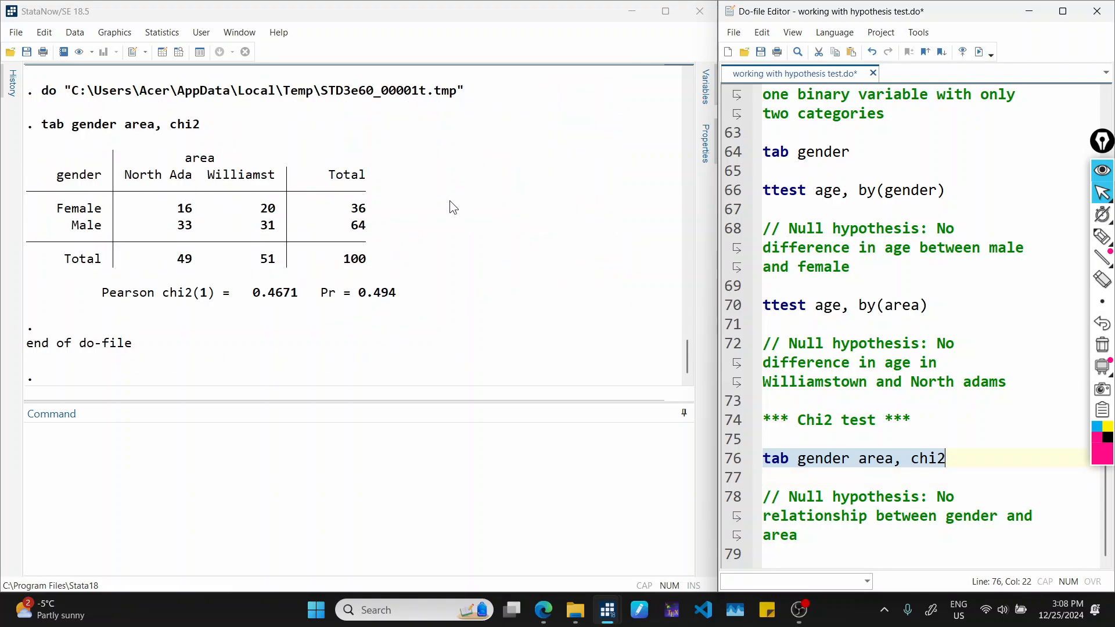
# Circle the Pearson chi-square p-value with the pen and point an arrow from it to an underlined ">0.05".
pyautogui.hotkey('ctrl', 'shift', '3')
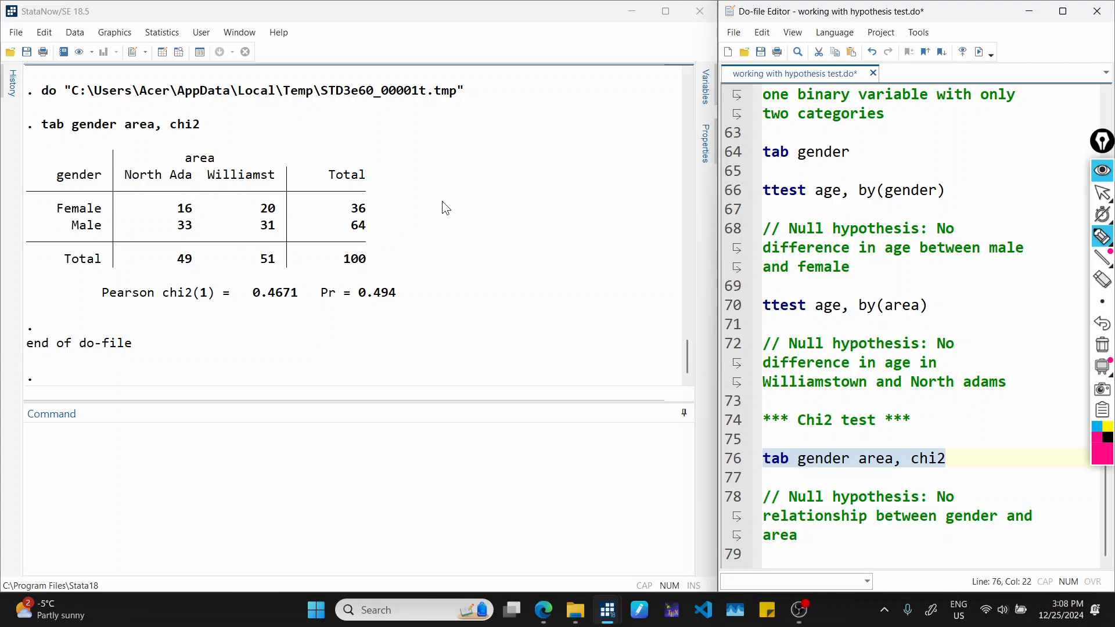
pyautogui.moveTo(403, 281)
pyautogui.mouseDown()
pyautogui.moveTo(316, 291)
pyautogui.moveTo(418, 303)
pyautogui.moveTo(403, 281)
pyautogui.moveTo(526, 305)
pyautogui.mouseUp()
pyautogui.click(401, 294)
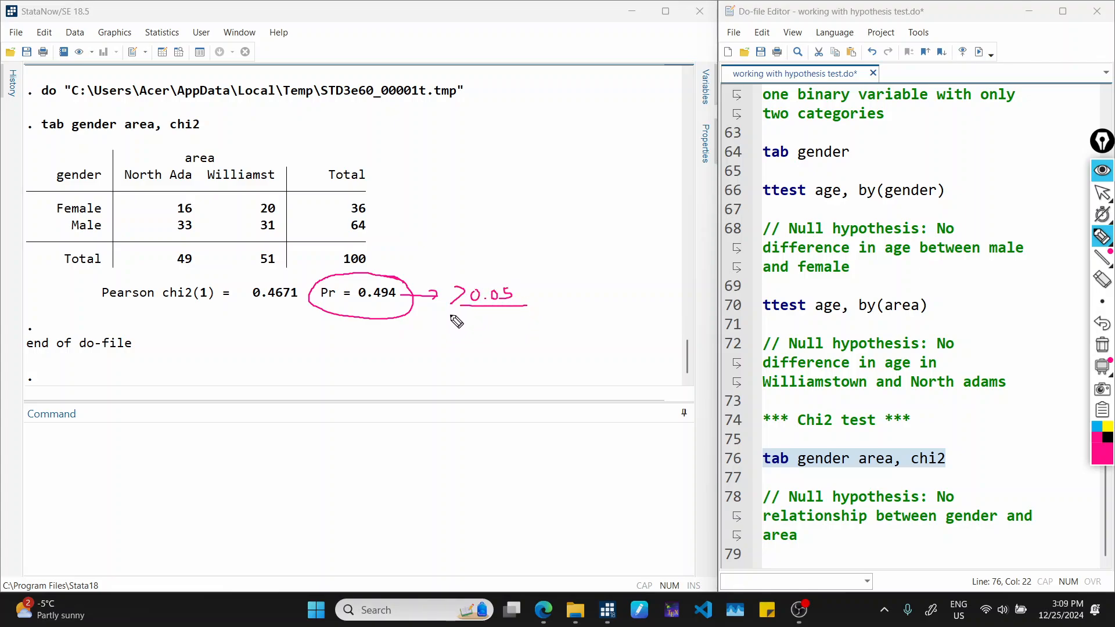
# Write the conclusion "Null is failed to reject." below the ">0.05" note and underline it.
pyautogui.moveTo(409, 343); pyautogui.dragTo(618, 327)
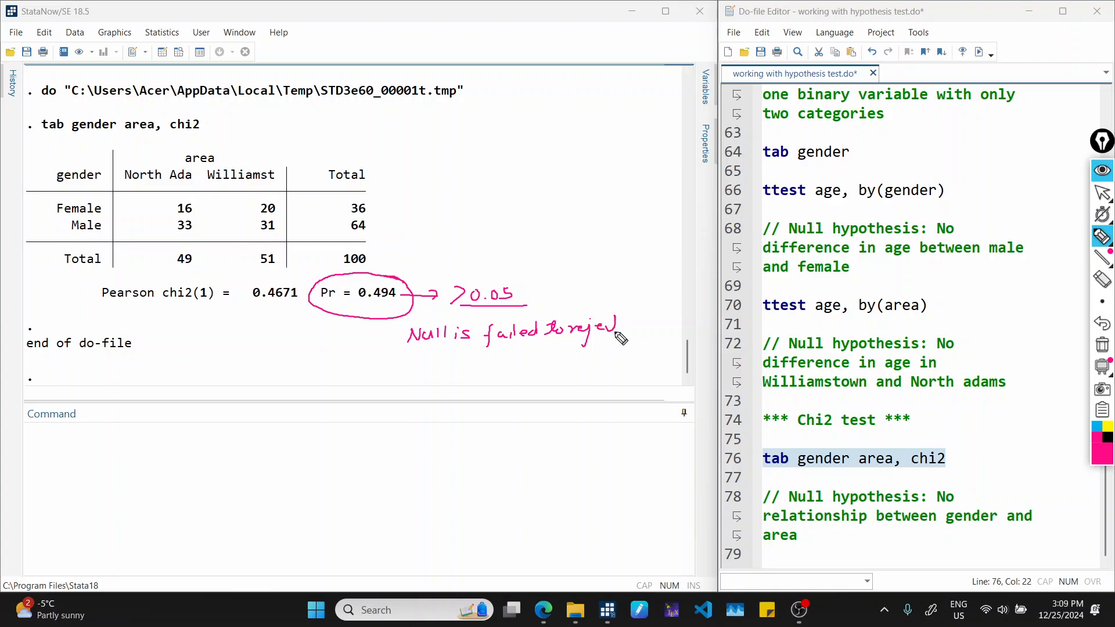
pyautogui.click(624, 329)
pyautogui.moveTo(437, 346); pyautogui.dragTo(617, 344)
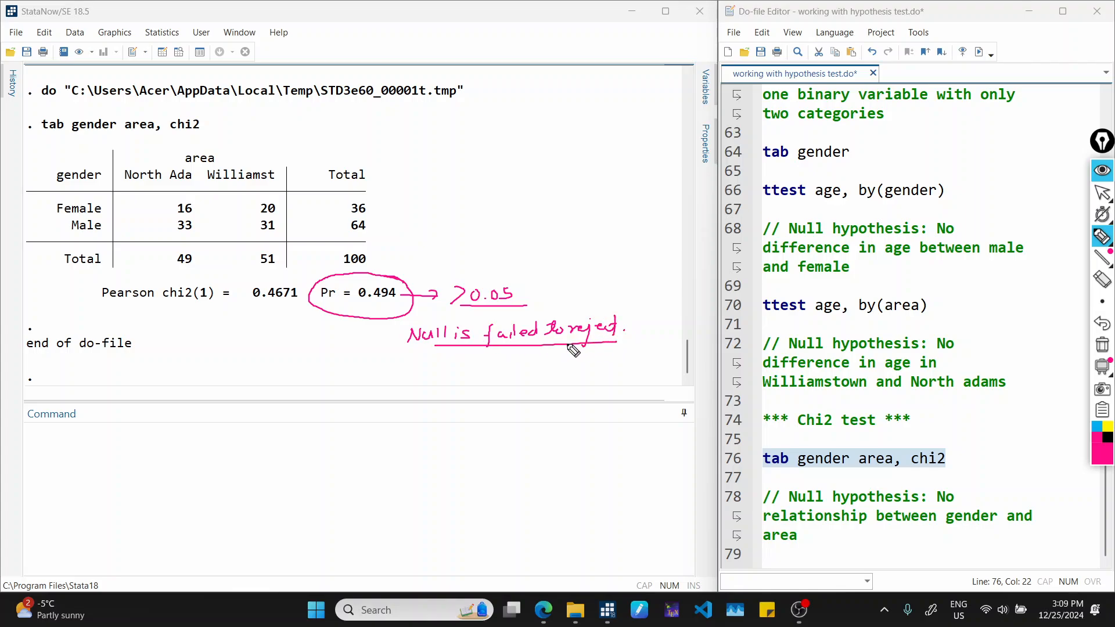